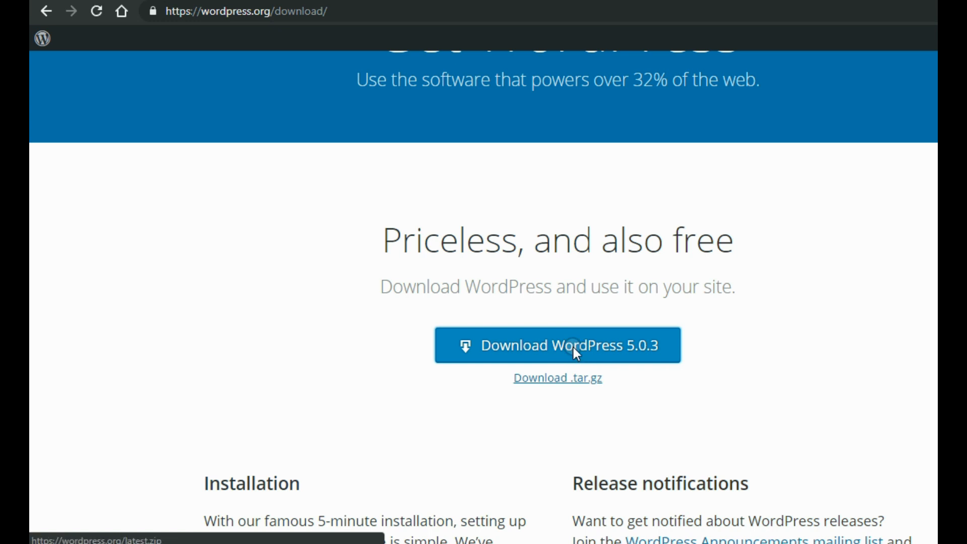
Download the WordPress 5.0.3 ZIP archive from wordpress.org.
left_click(573, 346)
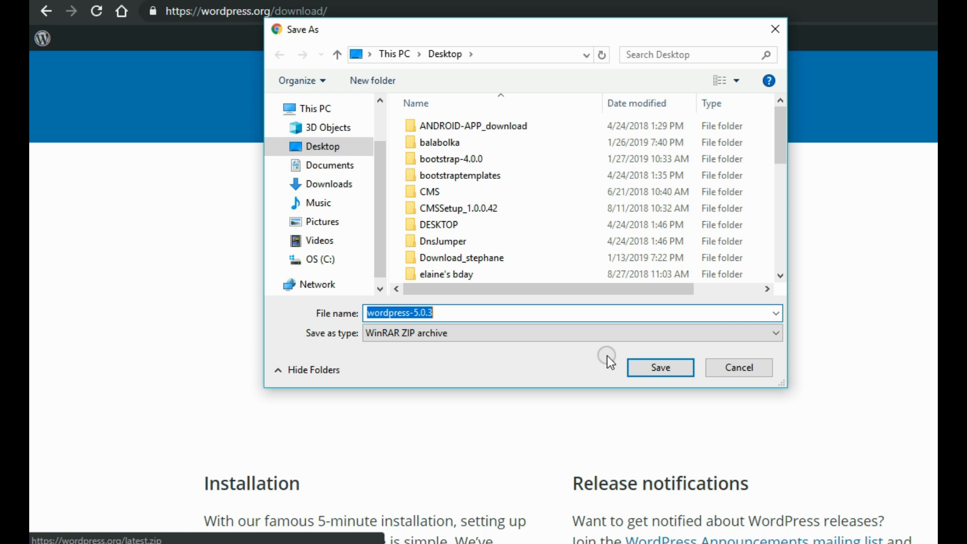
Save the wordpress-5.0.3 ZIP to the Desktop and browse the C:\xampp\htdocs\wordpress_5_0_3 files.
left_click(650, 367)
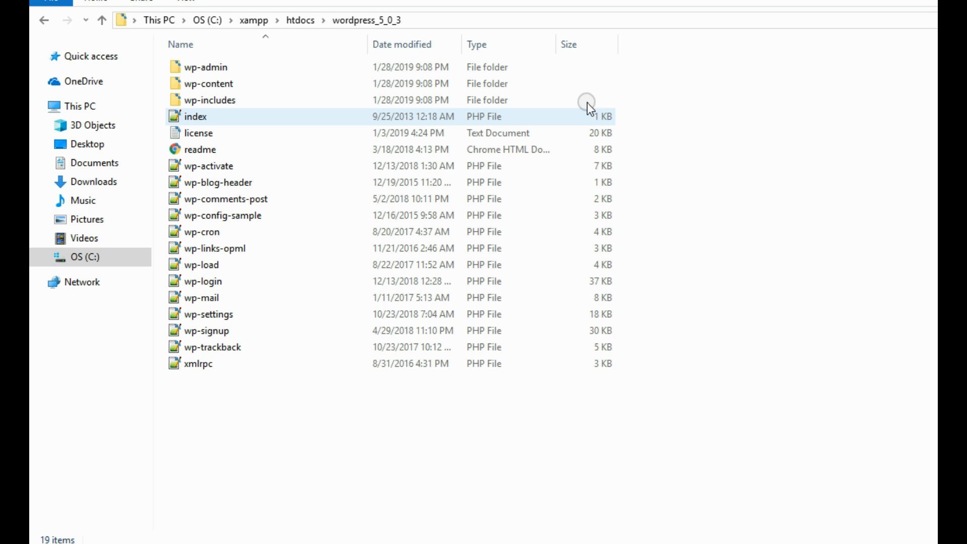
left_click(446, 17)
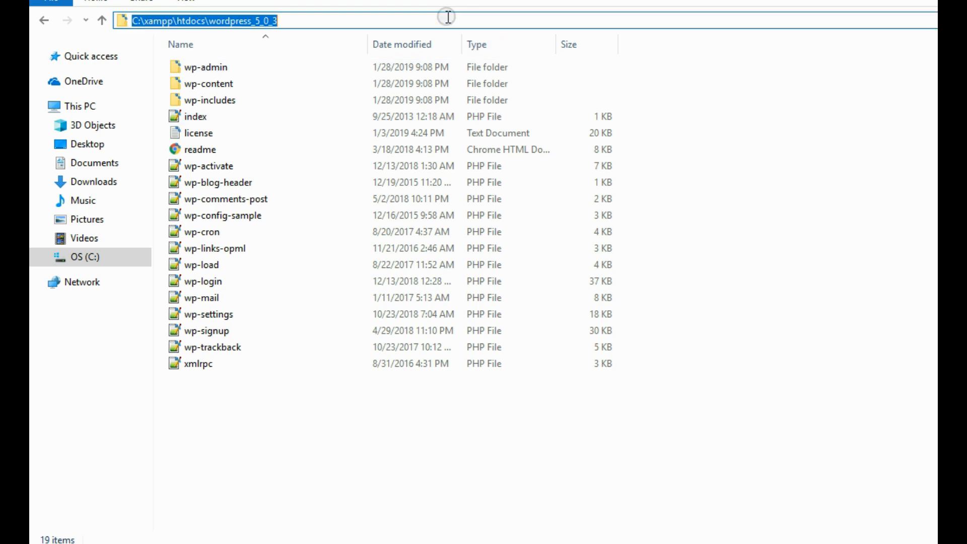
left_click(438, 24)
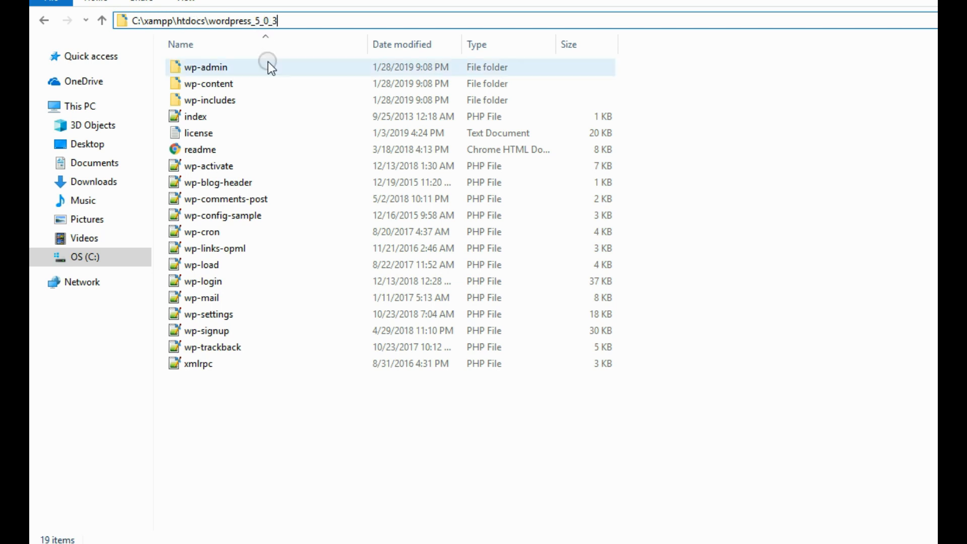
left_click(240, 80)
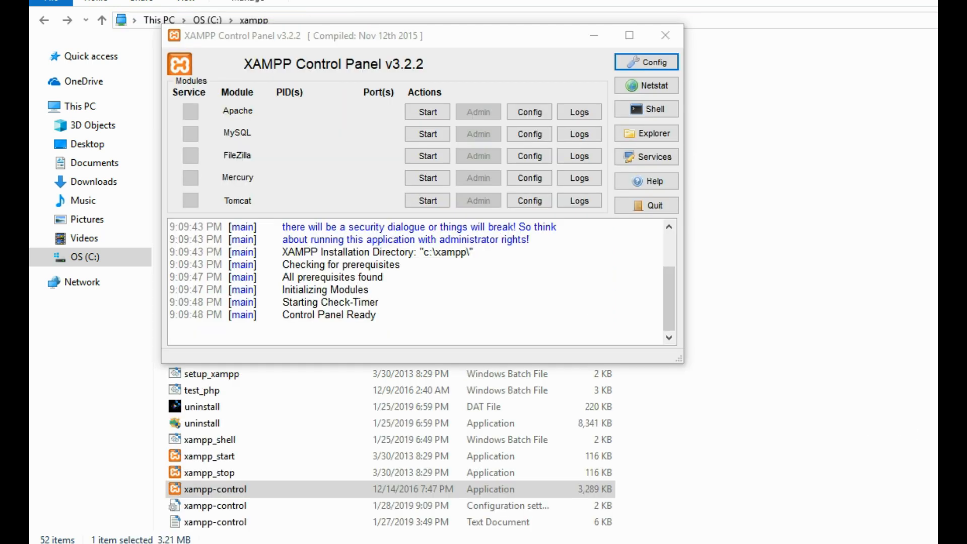
Start the Apache and MySQL servers in the XAMPP Control Panel.
left_click(421, 111)
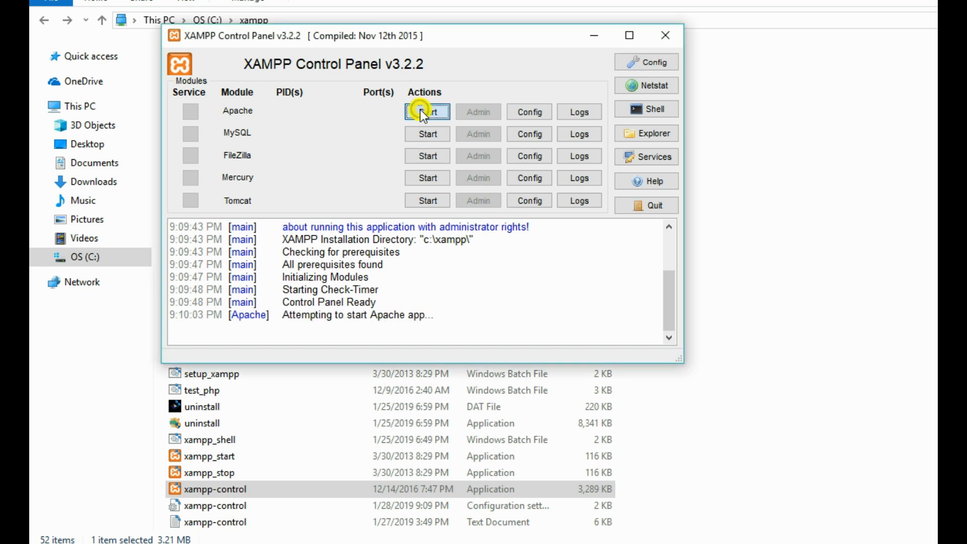
left_click(426, 134)
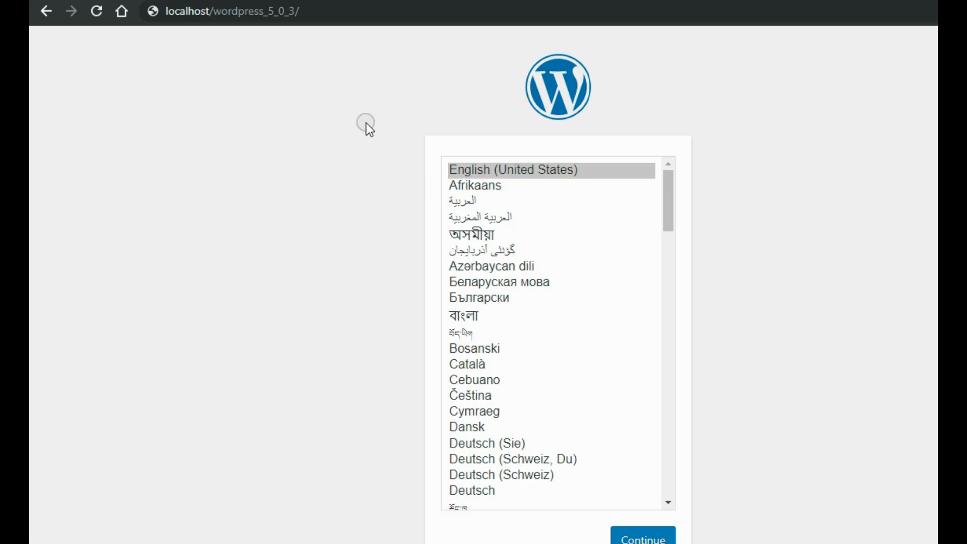
Load localhost/wordpress_5_0_3, continue in English (United States), and reach the database details form.
left_click(340, 8)
key("Return")
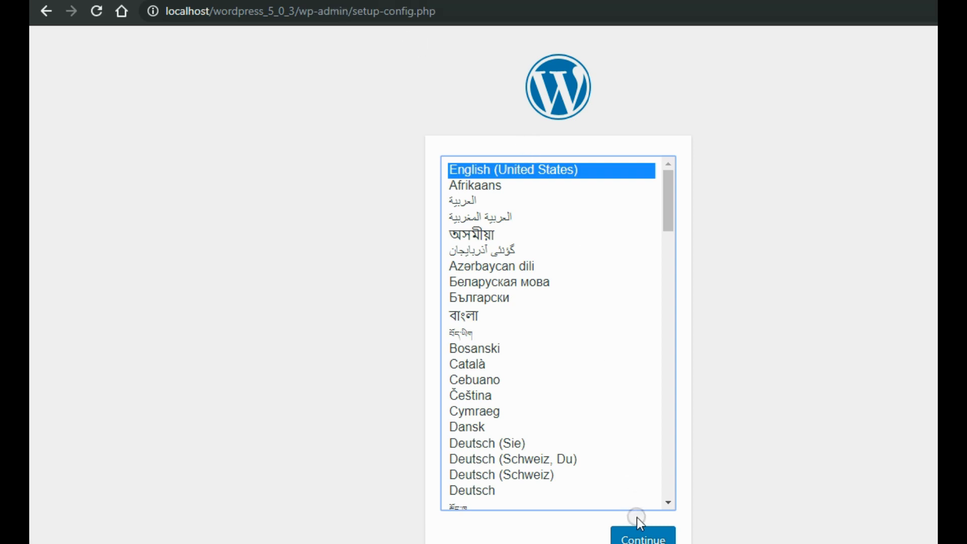
left_click(639, 537)
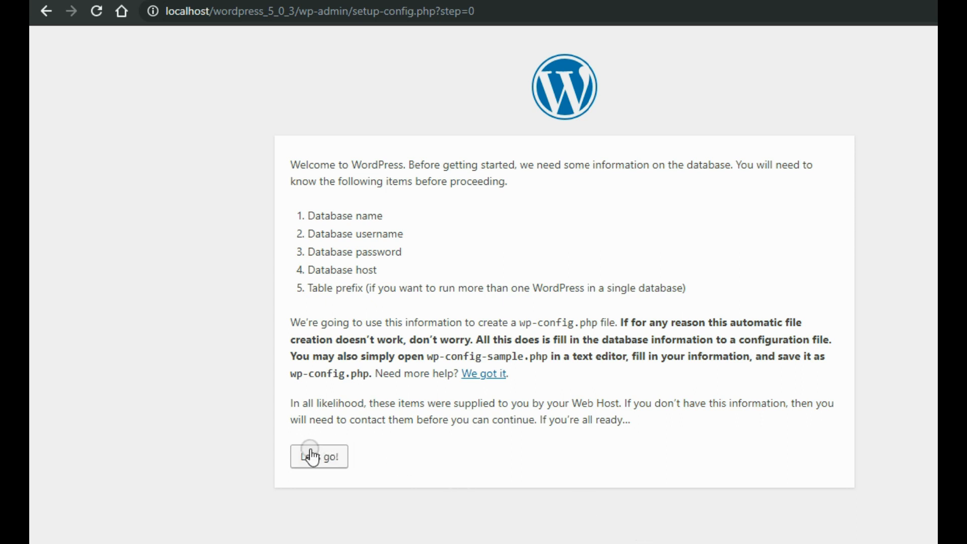
left_click(313, 459)
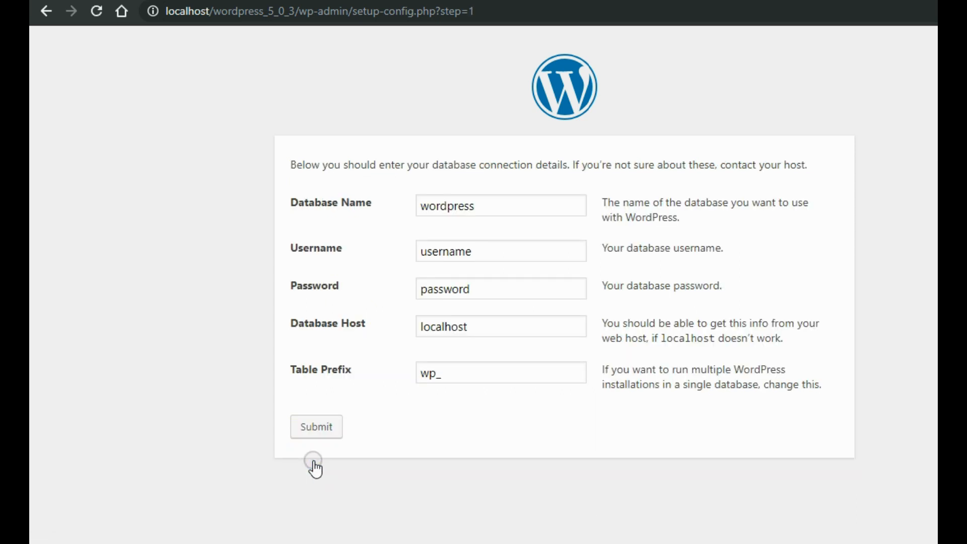
left_click(498, 206)
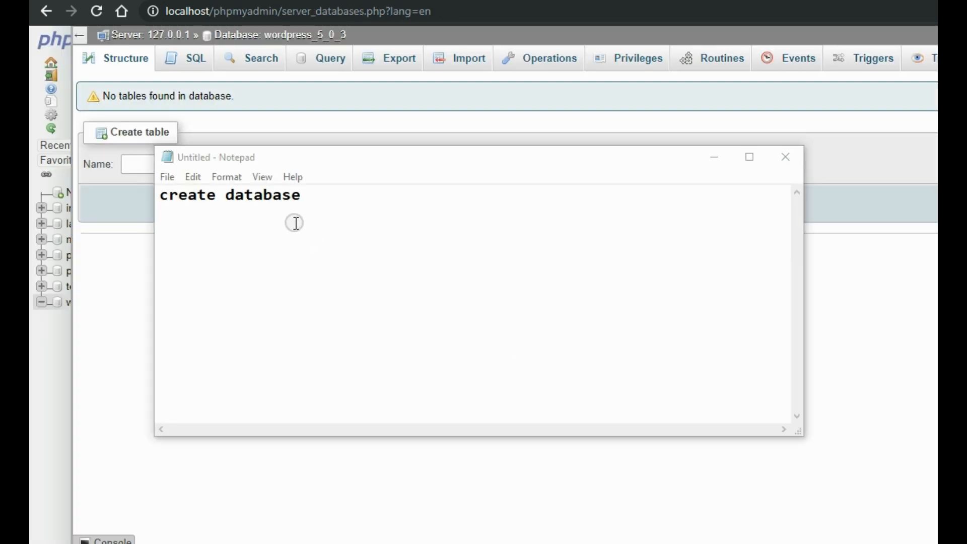
Copy the wordpress_5_0_3 database name from phpMyAdmin and return to the setup tab.
left_click(296, 222)
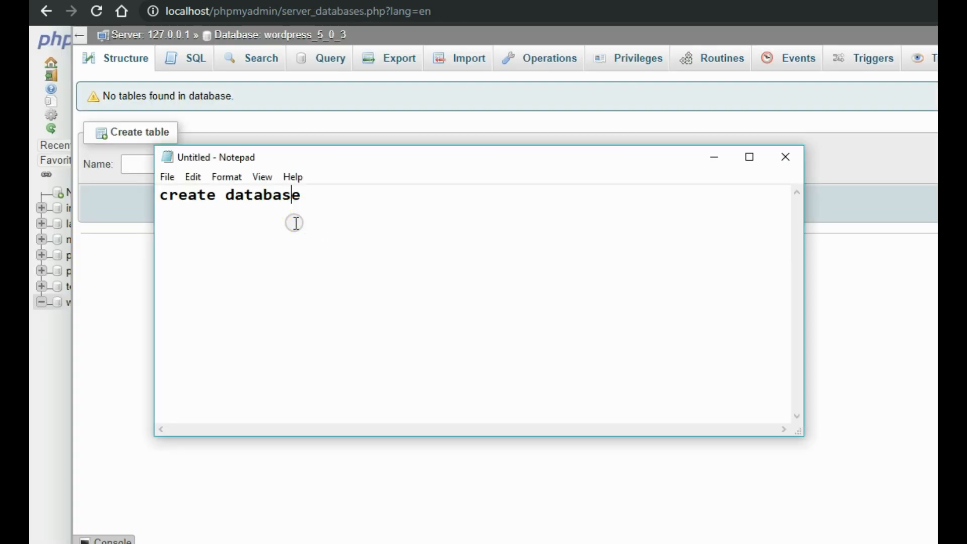
left_click(445, 99)
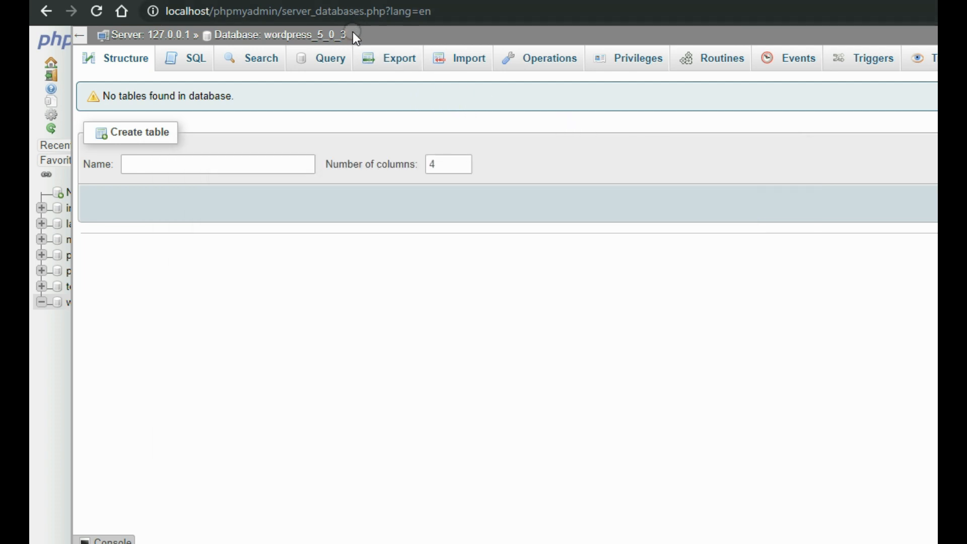
left_click_drag(353, 33, 264, 34)
key("ctrl+c")
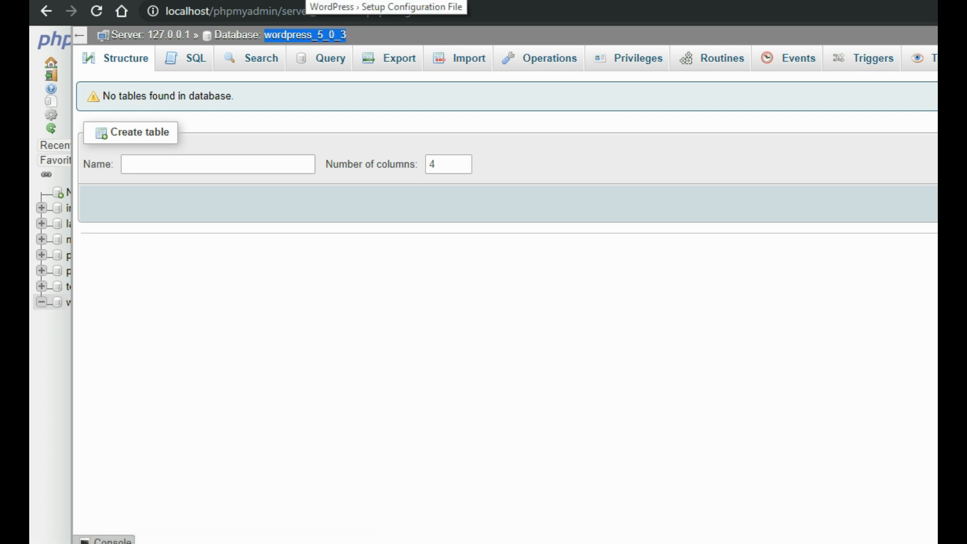
left_click(306, 1)
Connect to database wordpress_5_0_3 as root with an empty password, then run the installation.
double_click(466, 206)
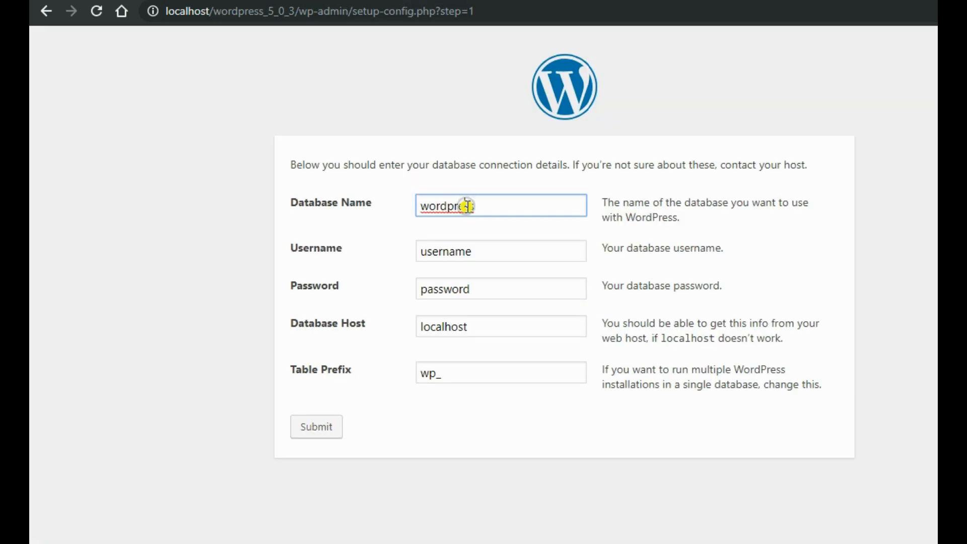
key("ctrl+v")
left_click(511, 255)
key("BackSpace")
key("BackSpace")
key("BackSpace")
key("BackSpace")
key("BackSpace")
key("BackSpace")
key("BackSpace")
type("root")
left_click(513, 291)
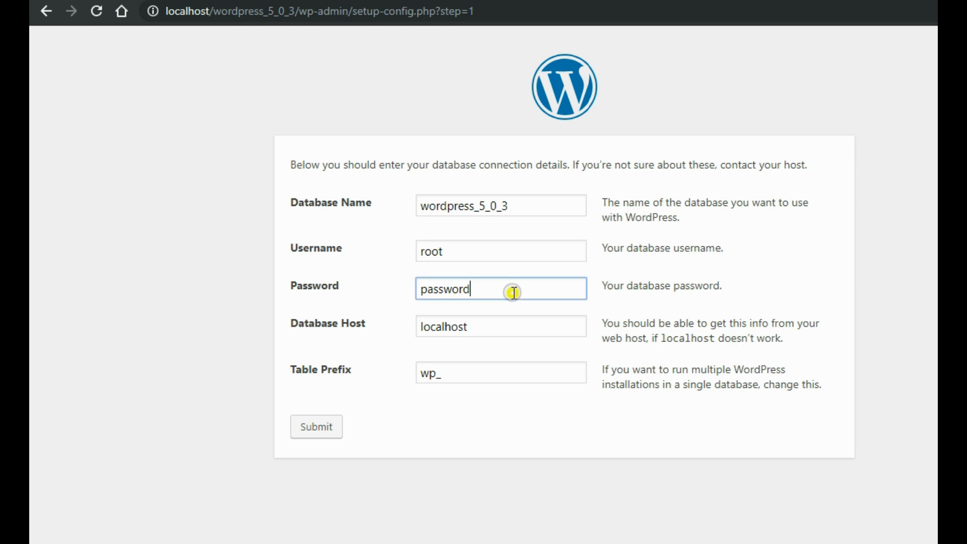
key("BackSpace")
key("BackSpace")
key("BackSpace")
key("BackSpace")
key("BackSpace")
key("BackSpace")
key("BackSpace")
key("BackSpace")
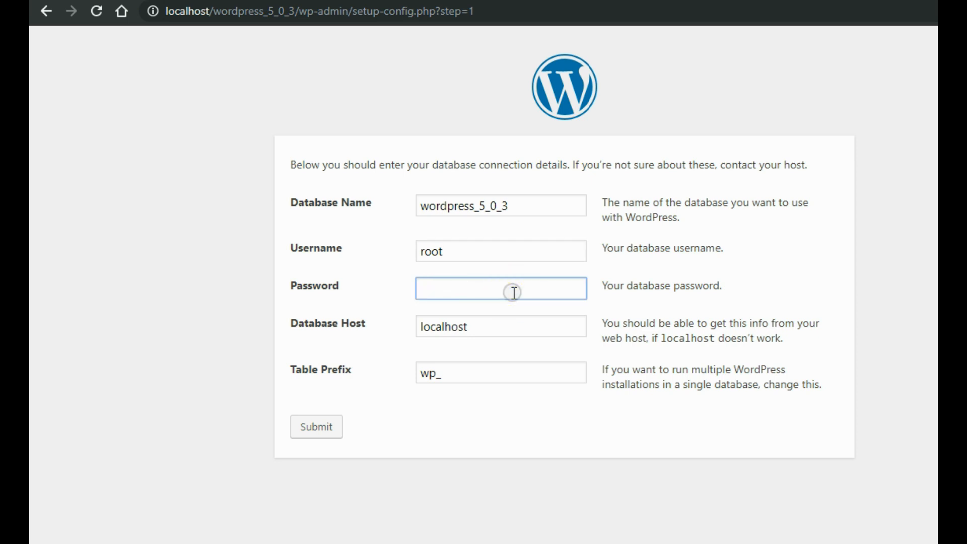
left_click(323, 432)
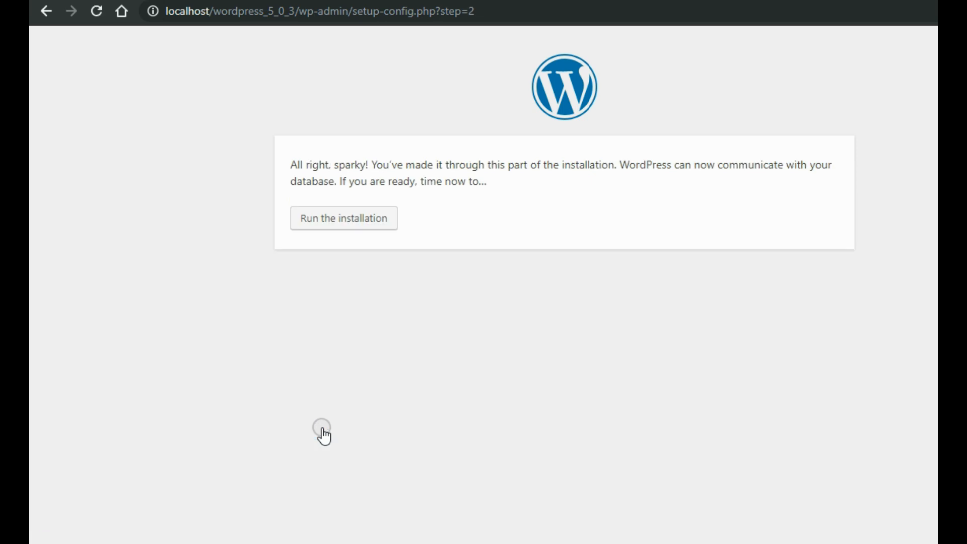
left_click(360, 221)
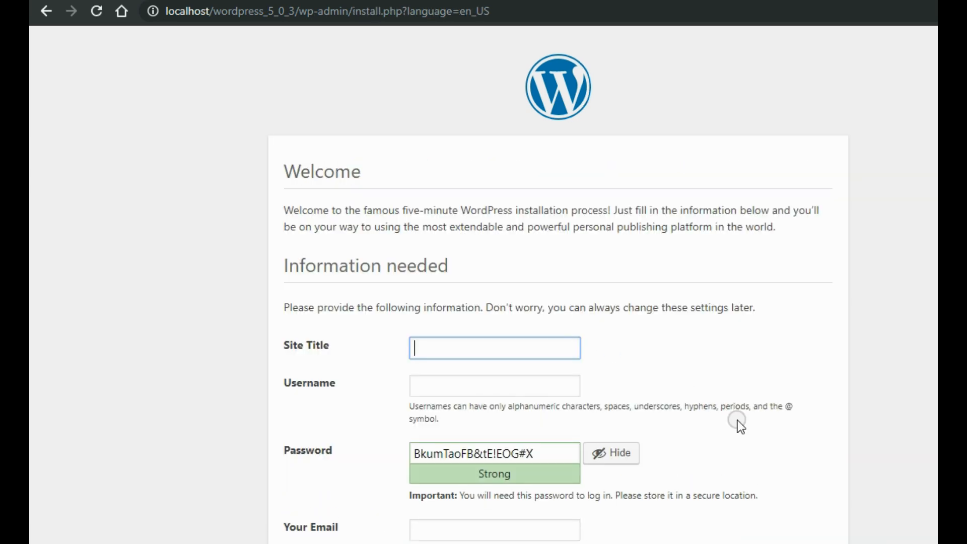
Enter Site Title 'wordpress 5-0-3' and Username 'admin', keeping the suggested strong password.
left_click(473, 347)
type("wordp")
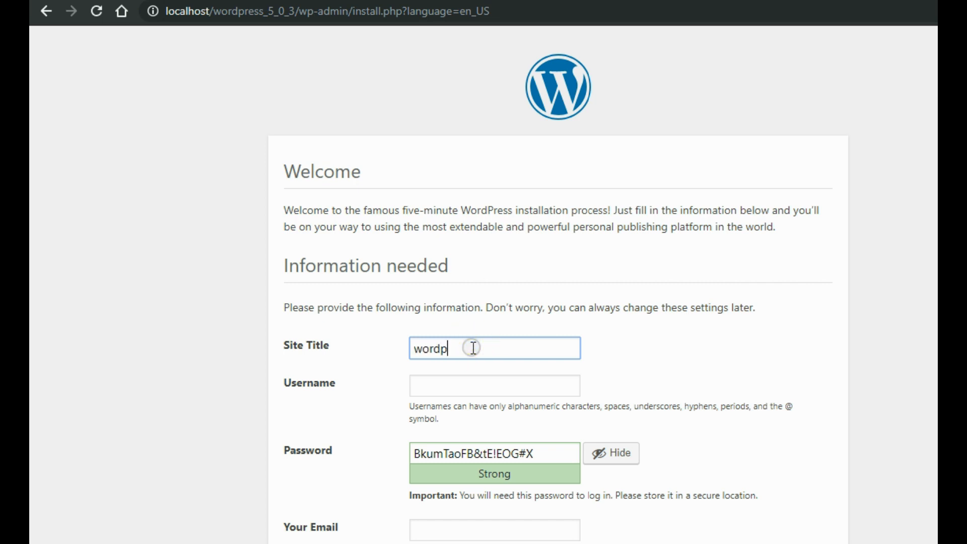
type("ress")
key("BackSpace")
type("5-0-3")
left_click(459, 385)
type("a")
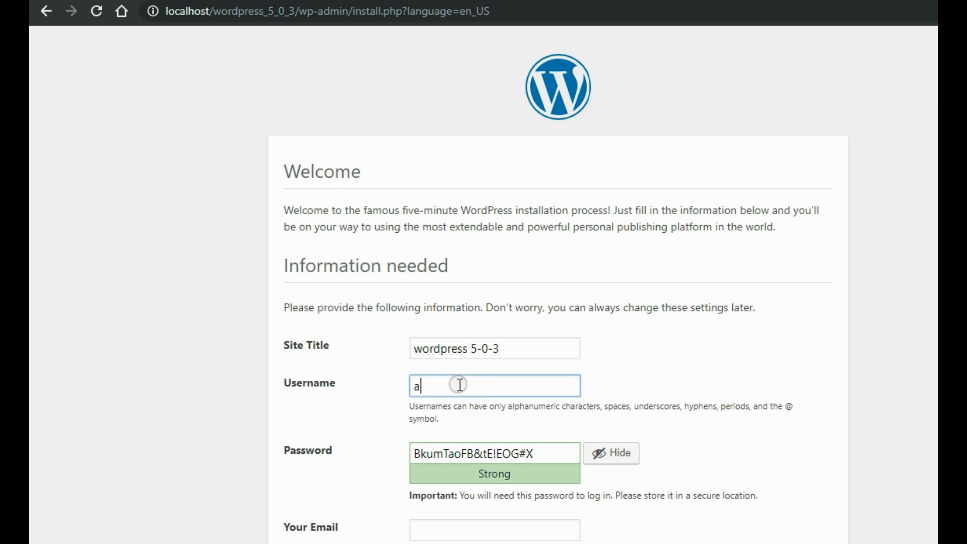
type("dmin")
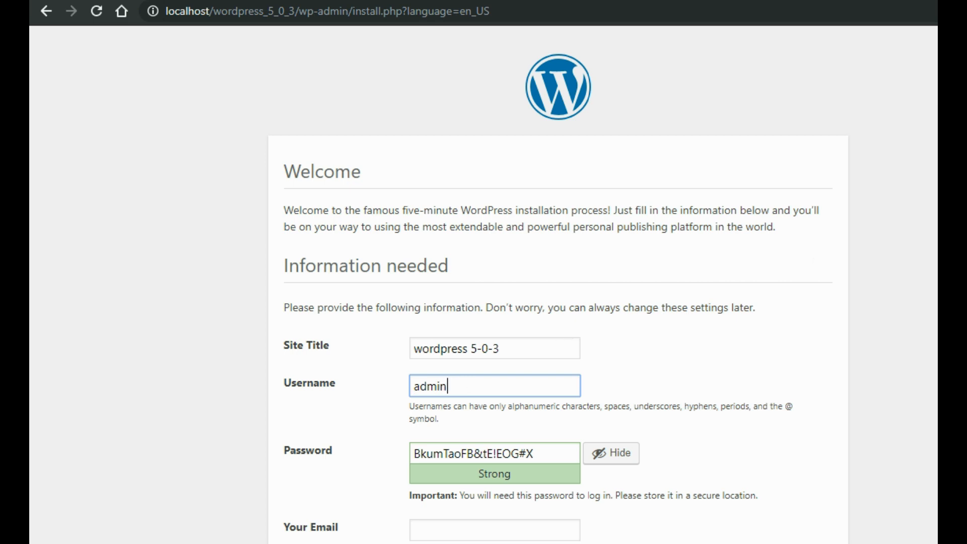
scroll(483, 282, "down", 3)
Copy the generated password and paste it over the old text in Notepad.
double_click(487, 309)
triple_click(487, 309)
key("ctrl+c")
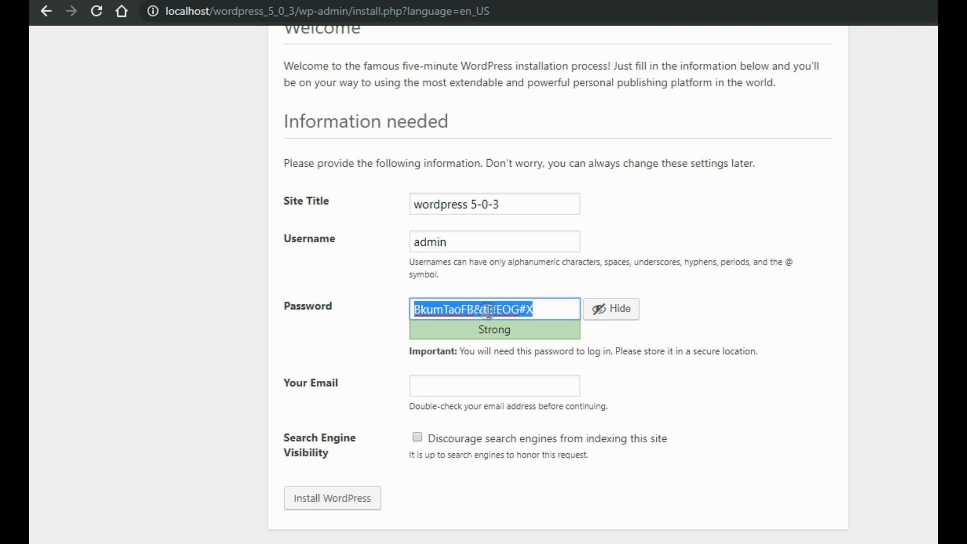
right_click(488, 309)
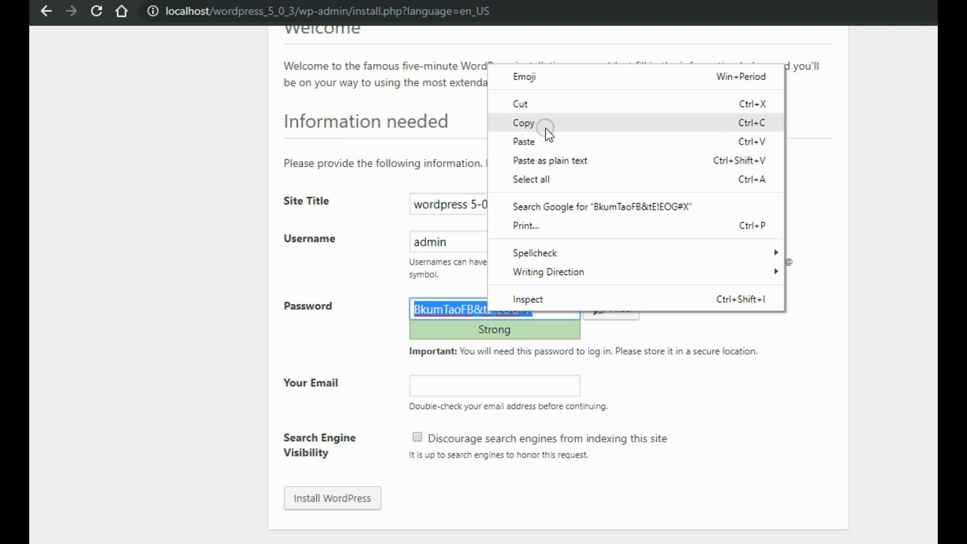
left_click(545, 126)
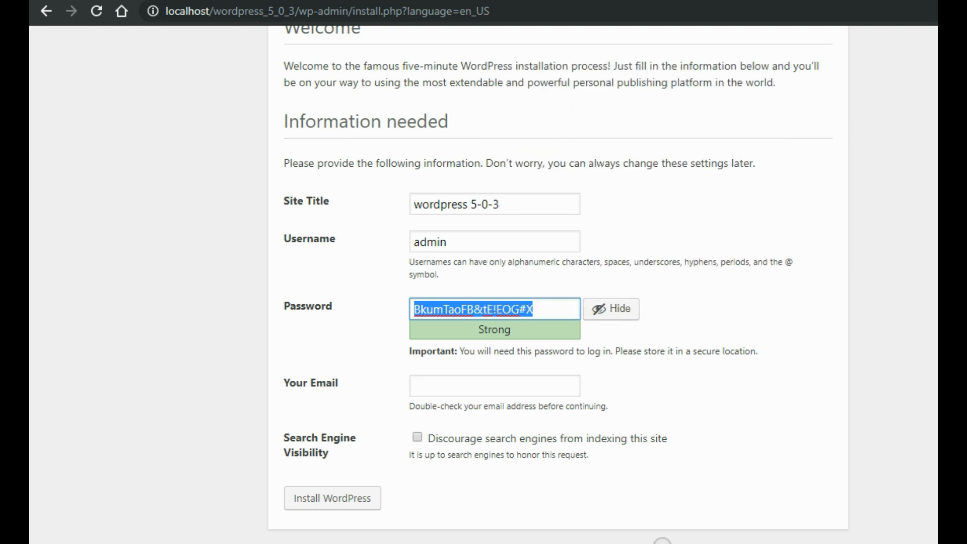
left_click(661, 541)
left_click(549, 302)
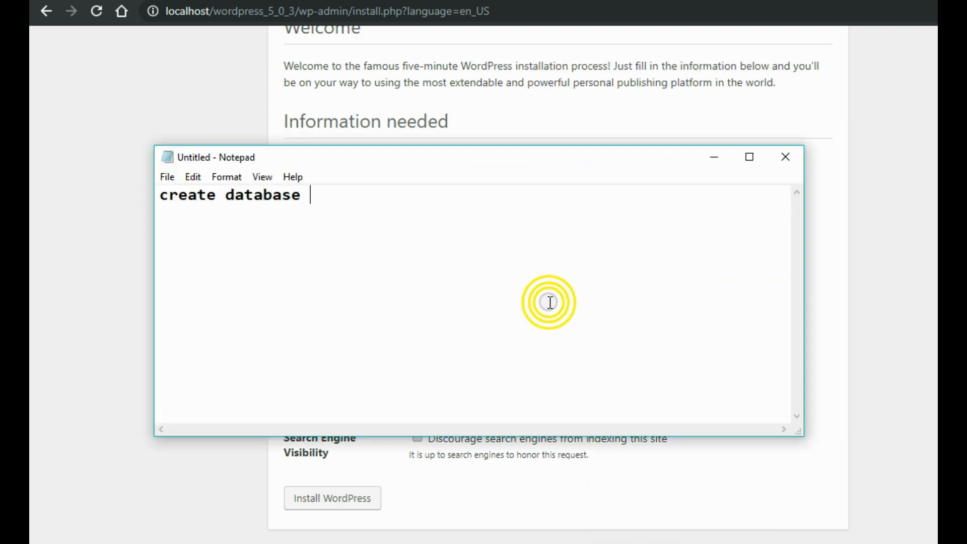
key("ctrl+a")
key("ctrl+v")
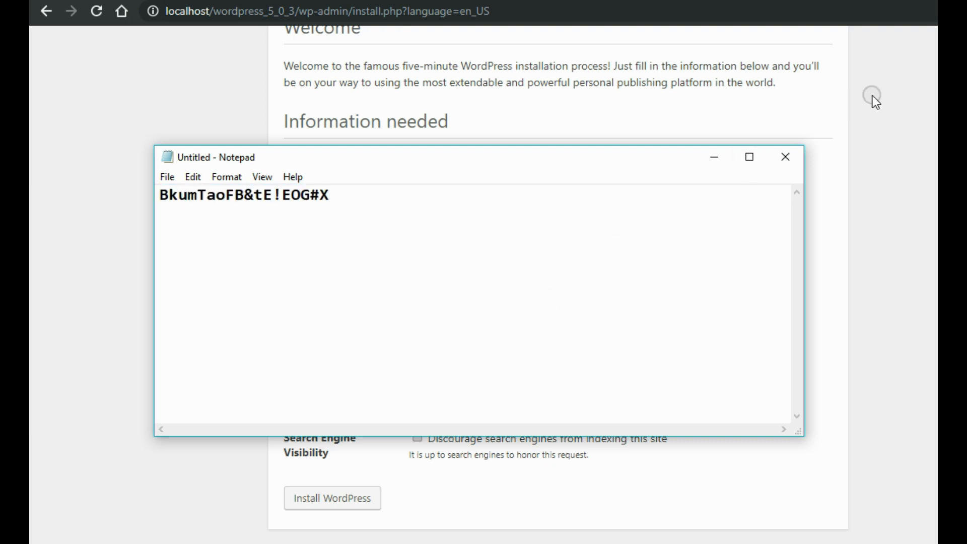
Fill in the administrator's e-mail address and install WordPress.
left_click(872, 96)
left_click(455, 385)
type("test")
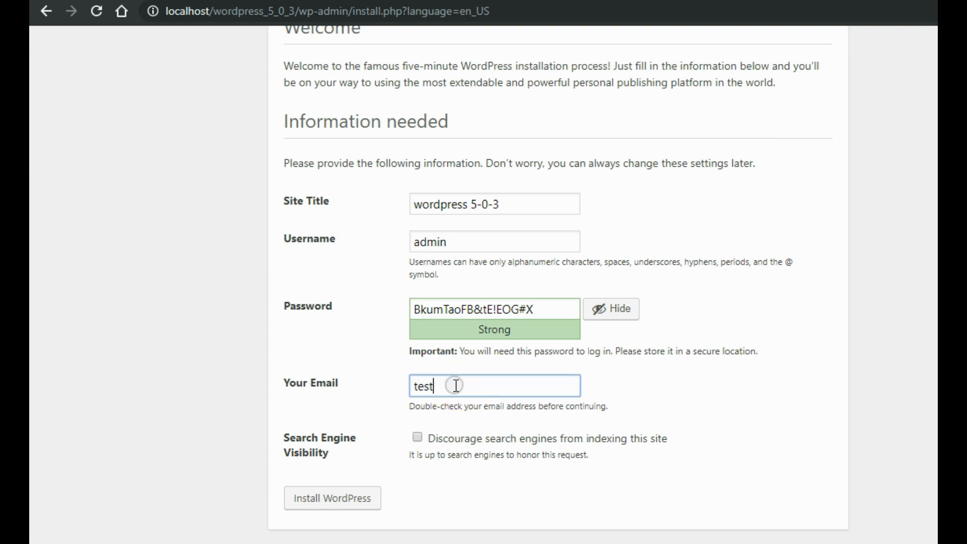
type("@gmail")
key("BackSpace")
key("BackSpace")
key("BackSpace")
key("BackSpace")
key("BackSpace")
type("email.com")
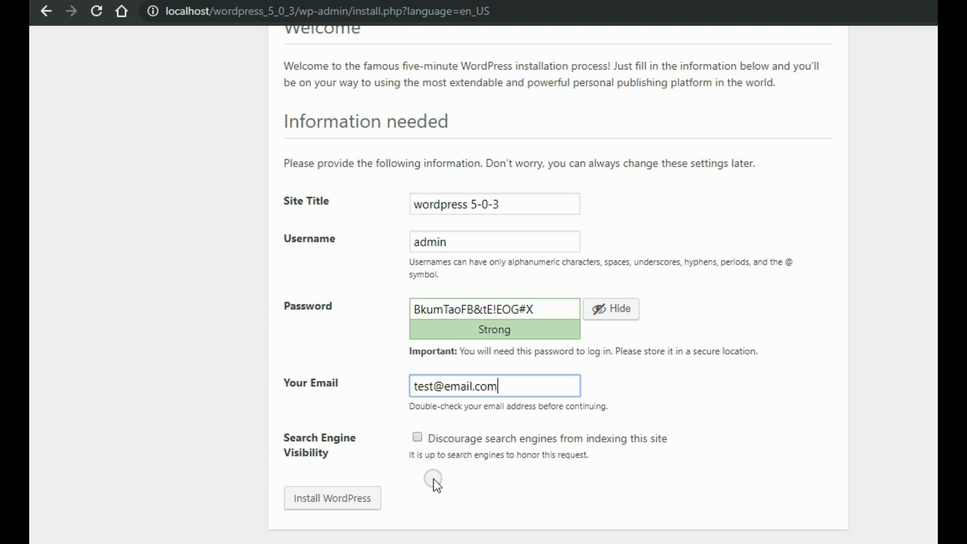
left_click(350, 498)
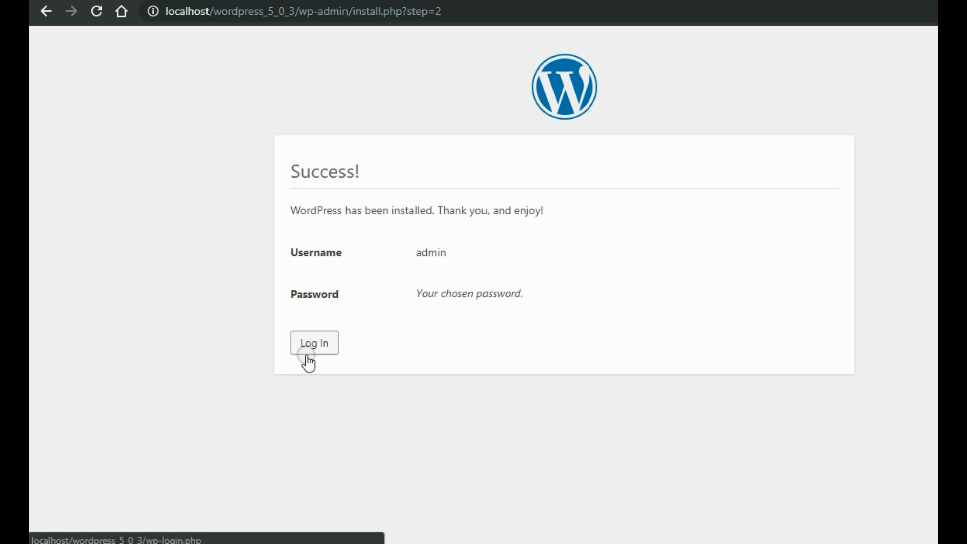
Open the login page, enter username admin, and select the saved password in Notepad.
left_click(320, 344)
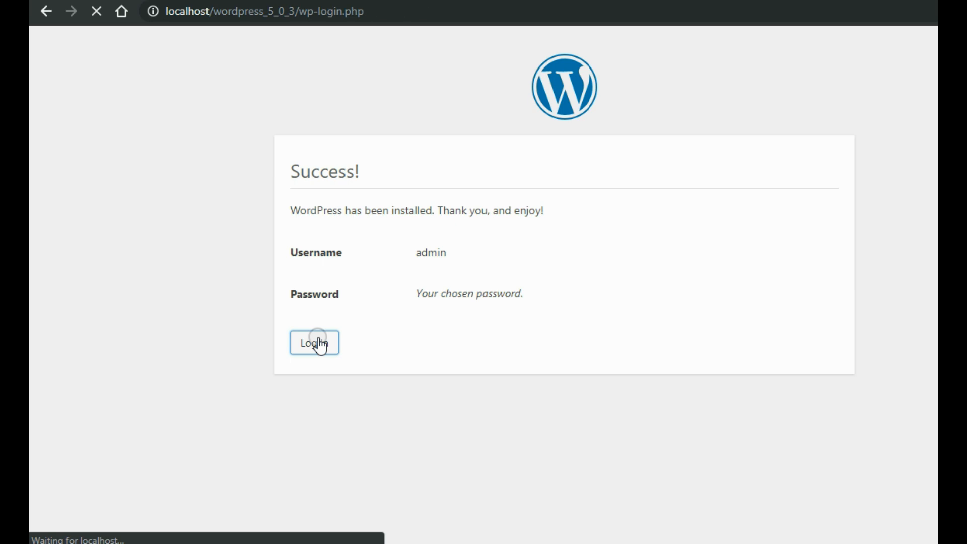
left_click(565, 258)
type("admin")
key("Tab")
key("alt+Tab")
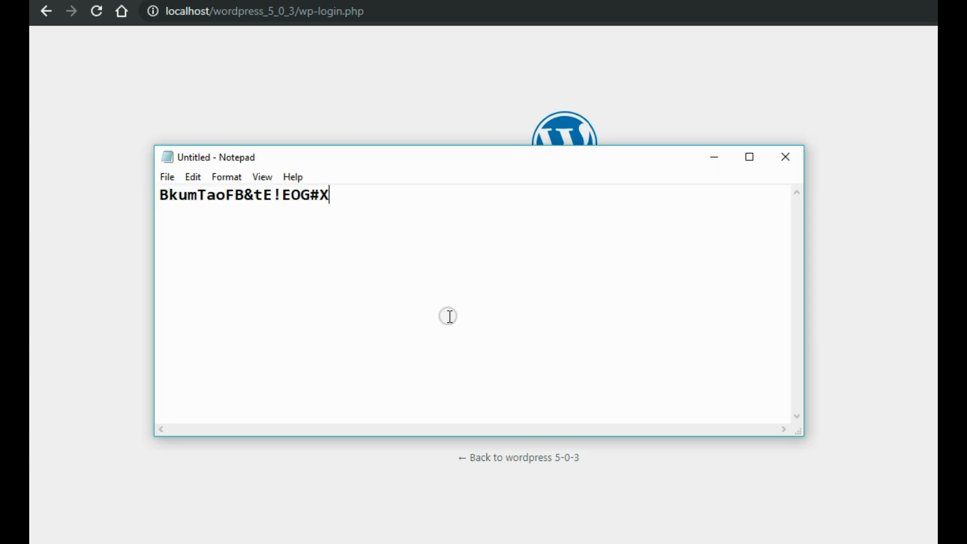
key("ctrl+a")
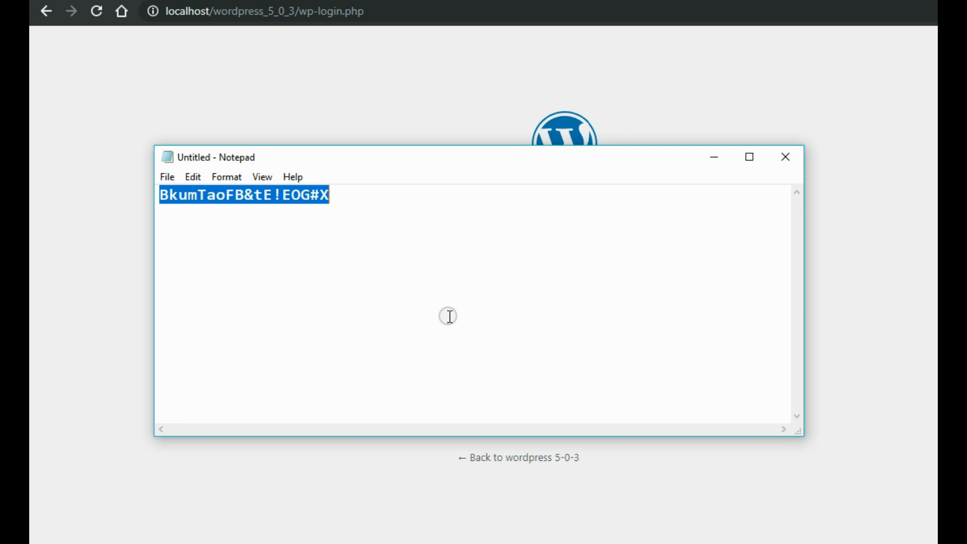
Paste the saved password into the login form and log in as admin.
left_click(364, 460)
left_click(507, 316)
key("ctrl+v")
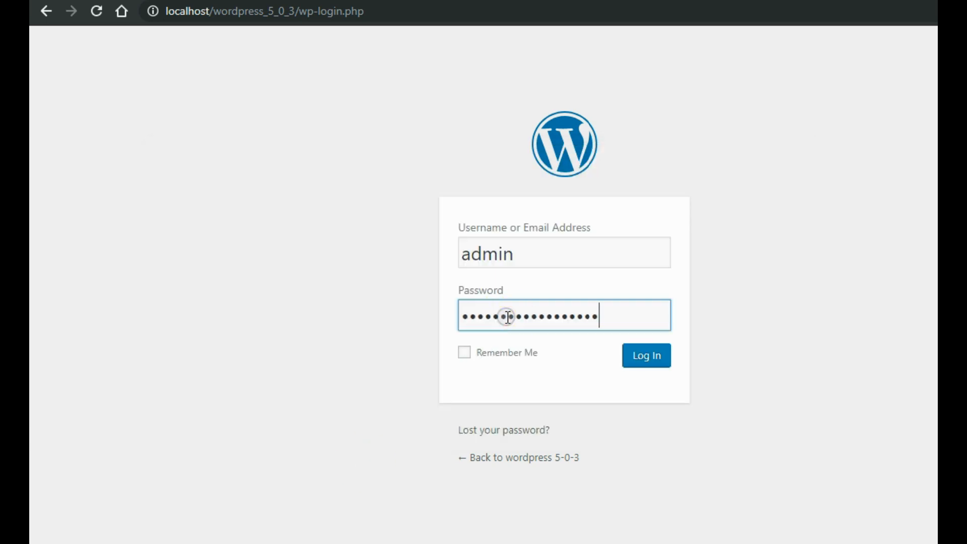
left_click(642, 357)
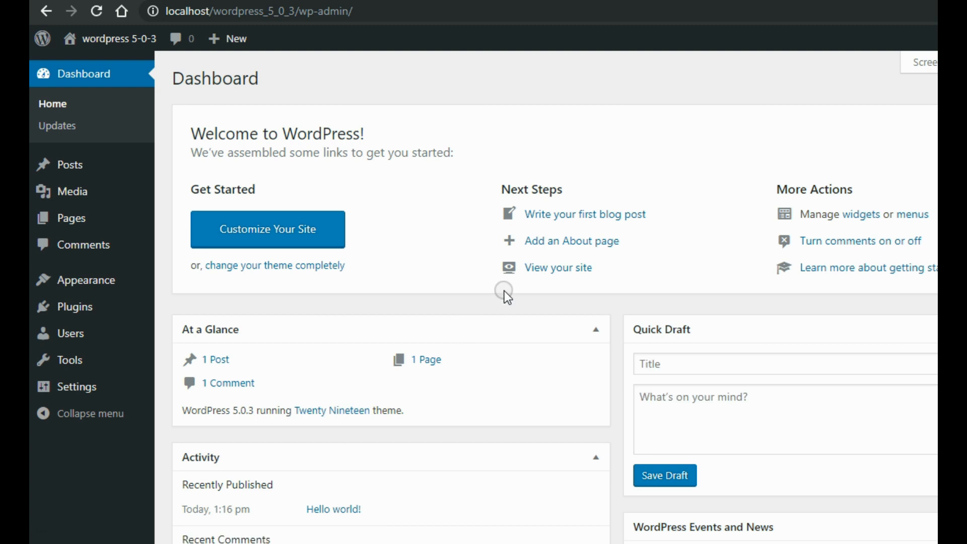
Open the Sample Page from the Pages list in the block editor.
left_click(74, 224)
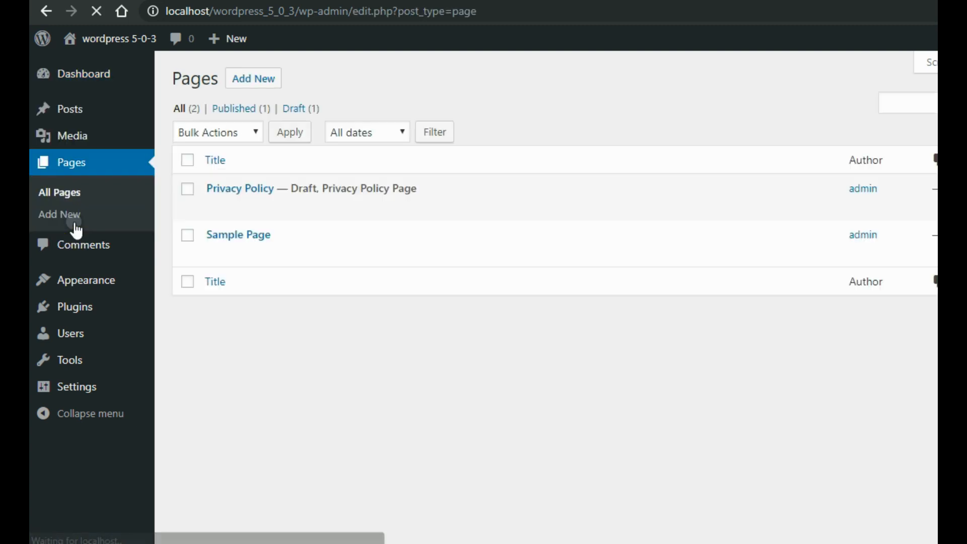
left_click(236, 235)
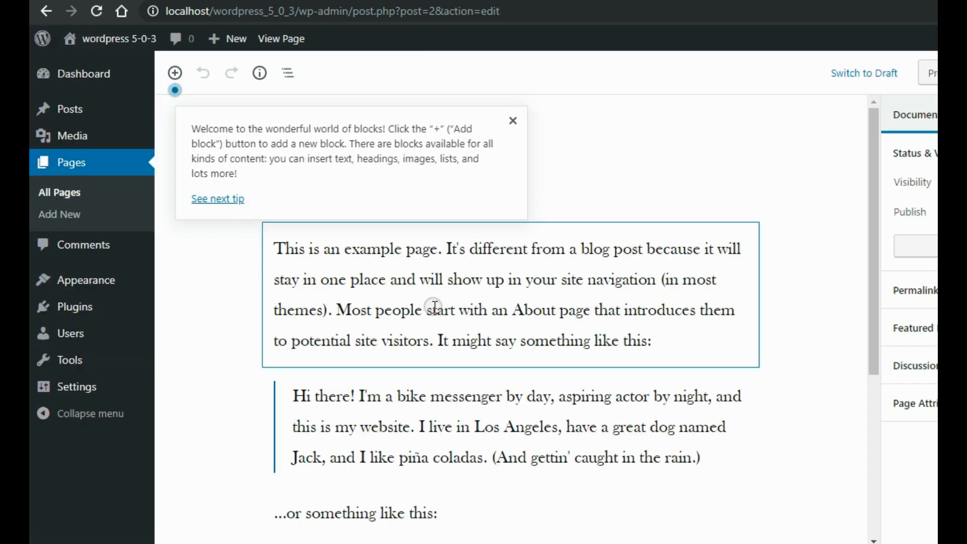
Dismiss the welcome tip and select the two quote blocks and the closing paragraph in turn.
left_click(513, 121)
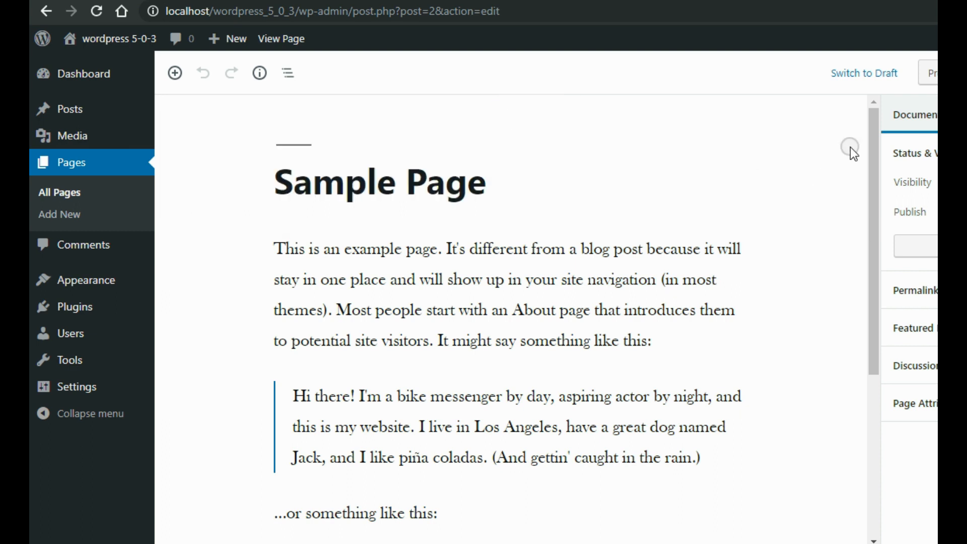
left_click_drag(876, 125, 876, 191)
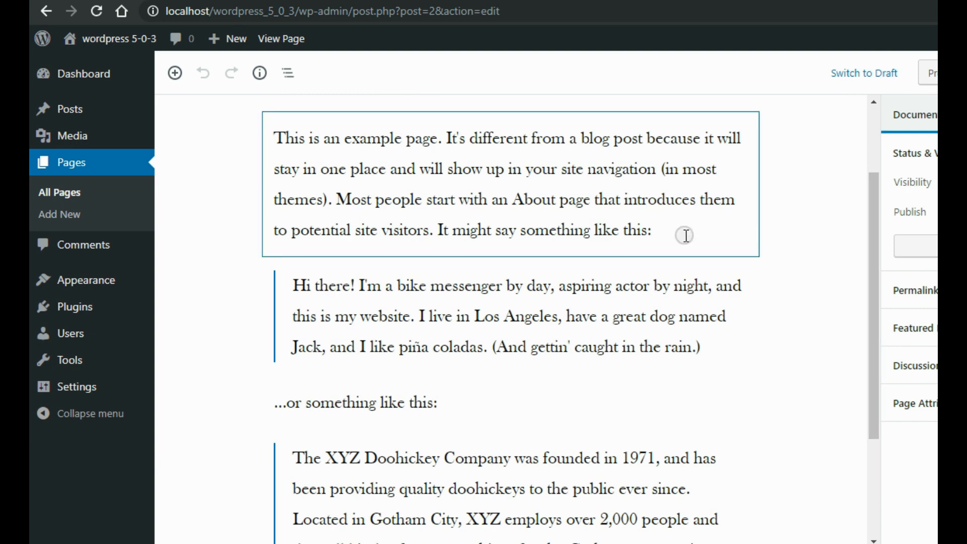
left_click(626, 338)
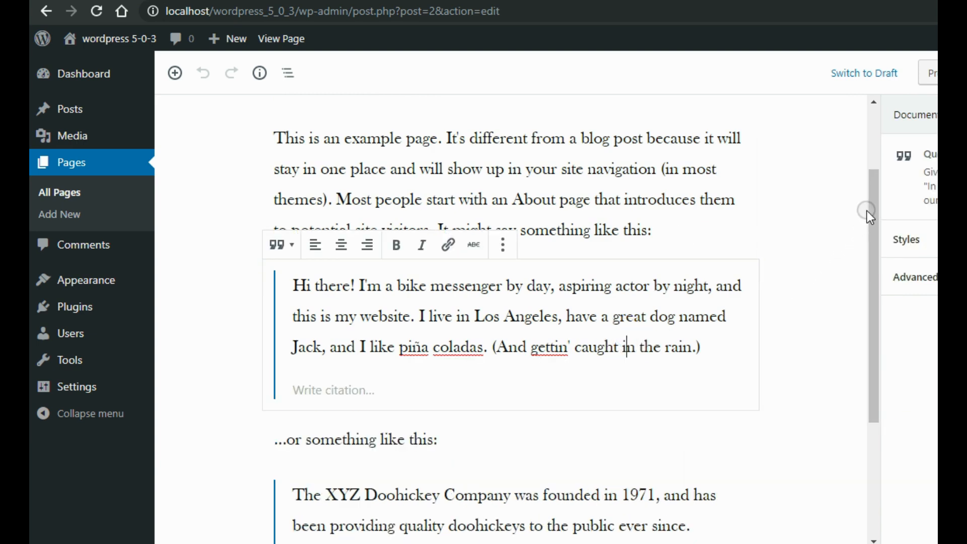
left_click_drag(870, 208, 869, 309)
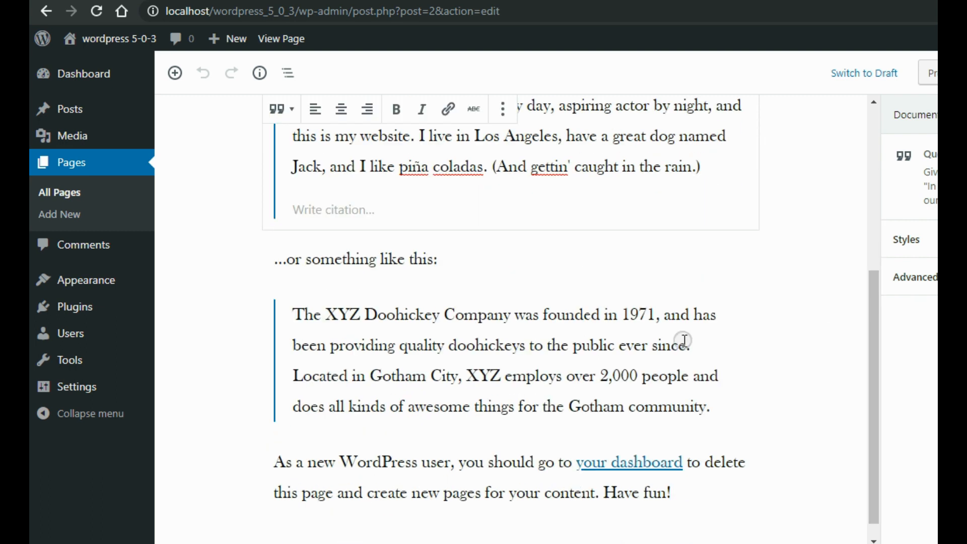
left_click(593, 366)
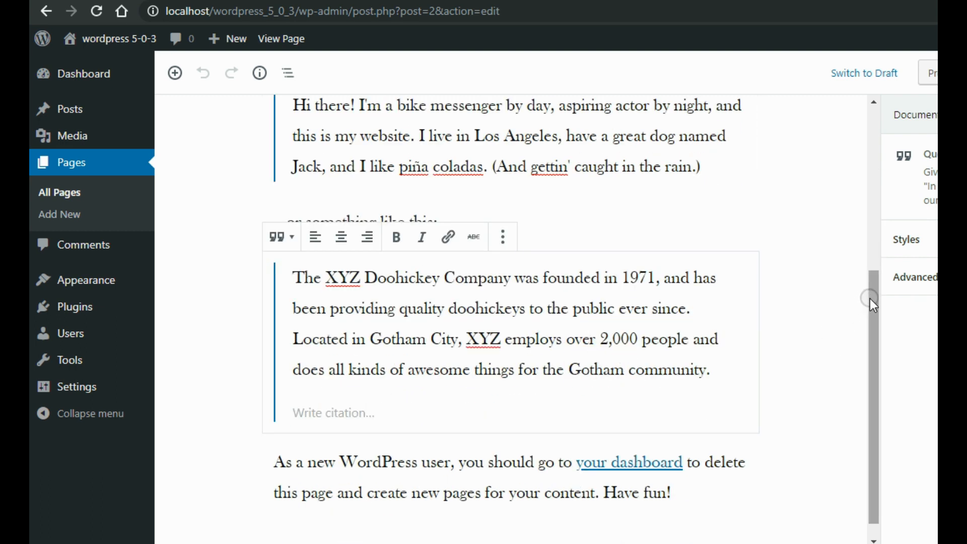
left_click_drag(866, 303, 871, 315)
left_click(481, 466)
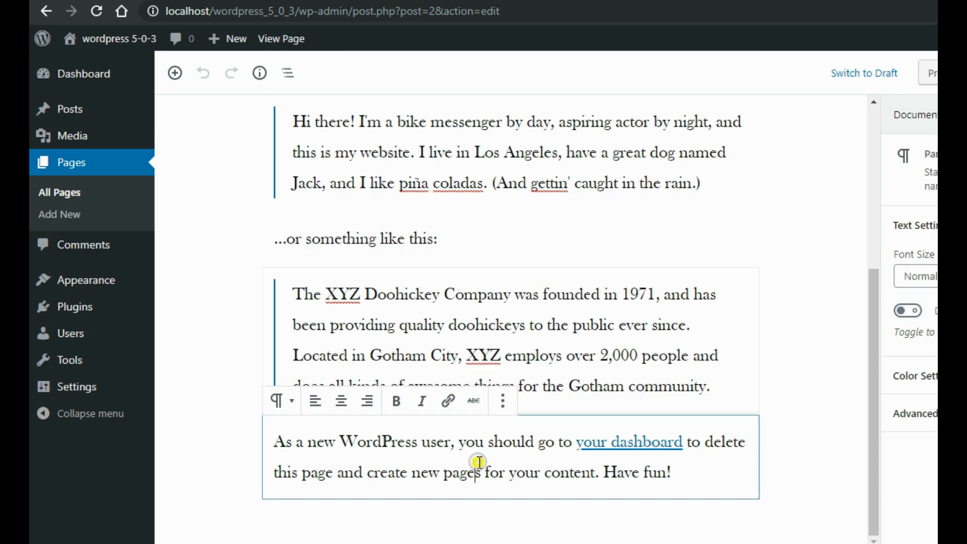
Remove the closing 'As a new WordPress user' paragraph and the XYZ Doohickey quote.
left_click(504, 403)
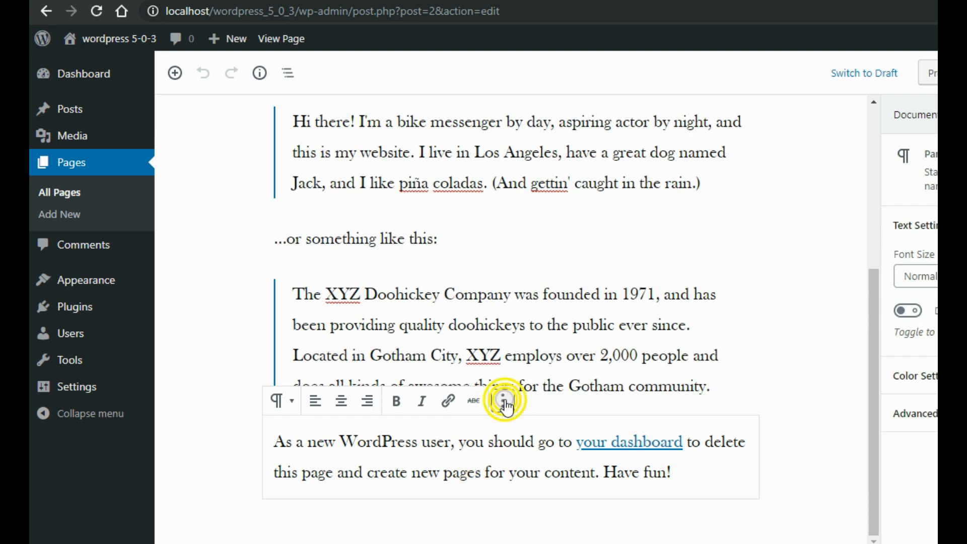
left_click(504, 402)
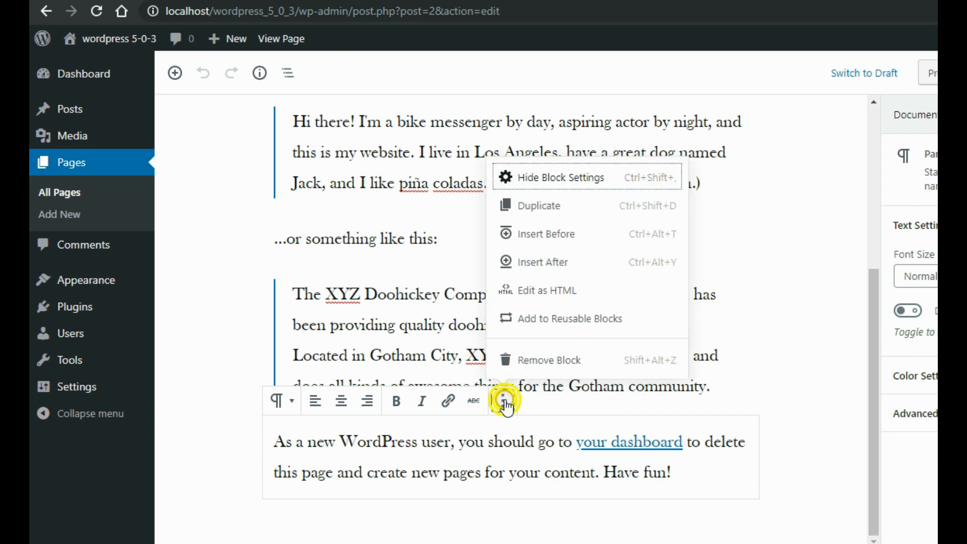
left_click(544, 359)
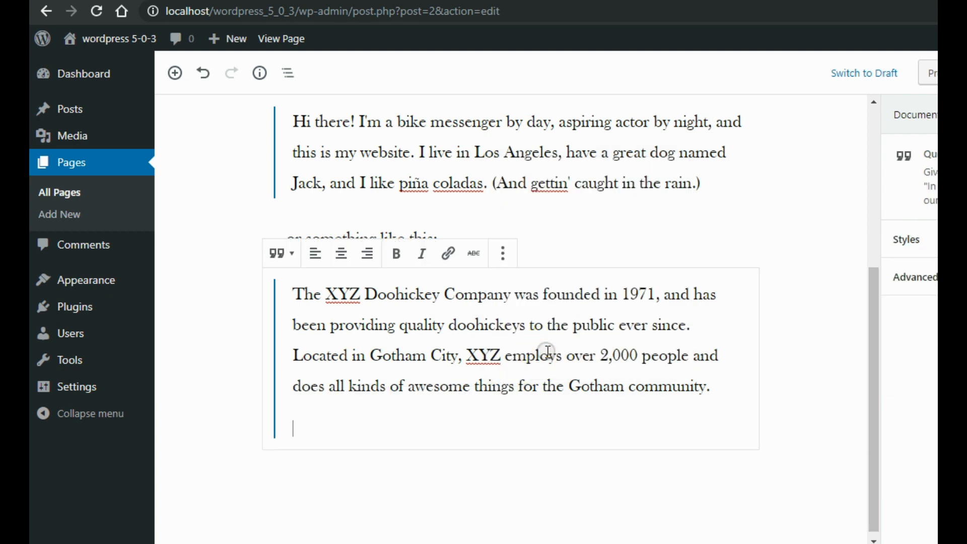
left_click(501, 259)
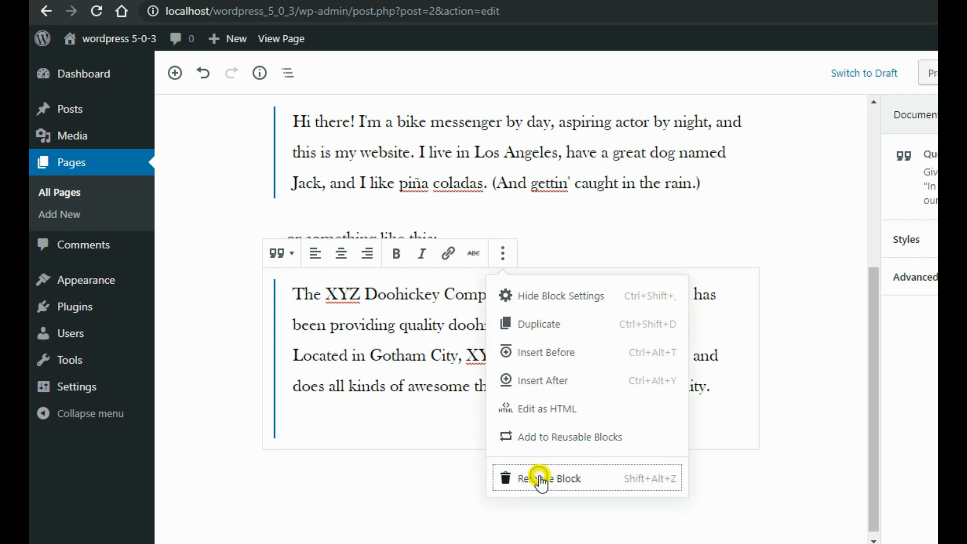
left_click(541, 479)
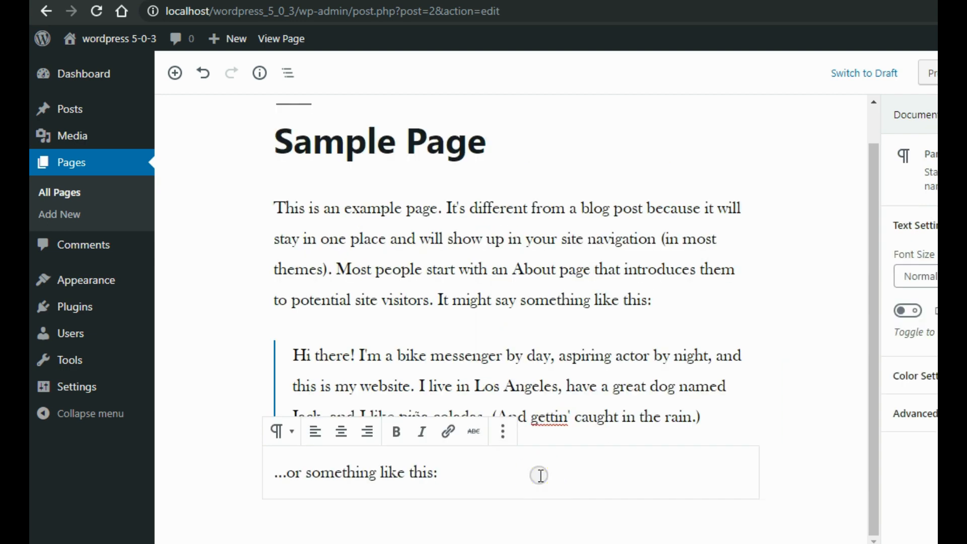
Remove the '...or something like this:' paragraph, then select the intro paragraph at the top.
left_click(504, 433)
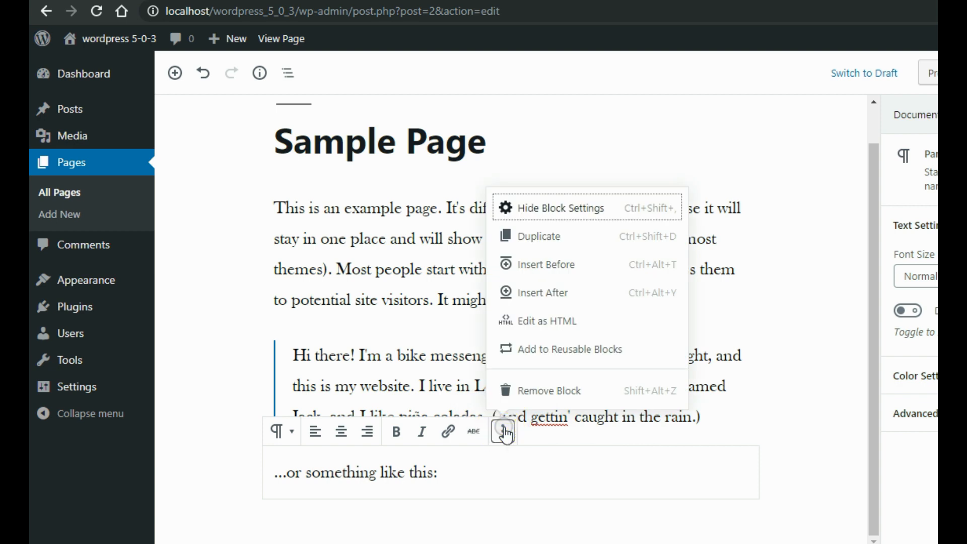
left_click(528, 394)
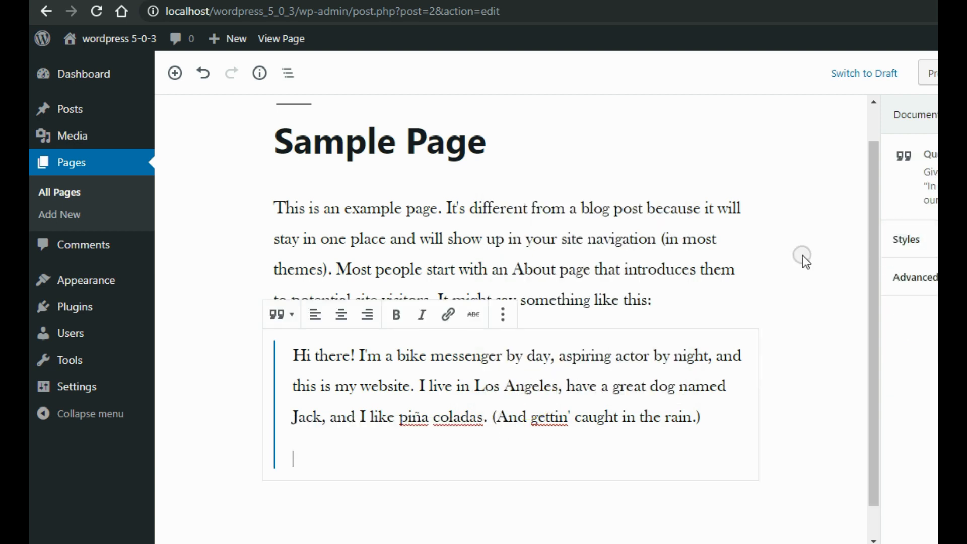
left_click(655, 244)
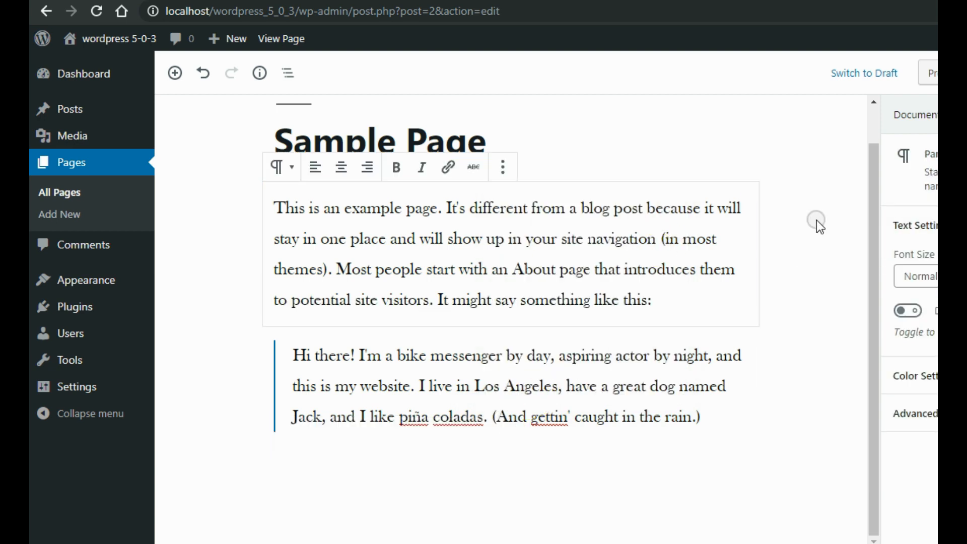
left_click(874, 185)
left_click(873, 125)
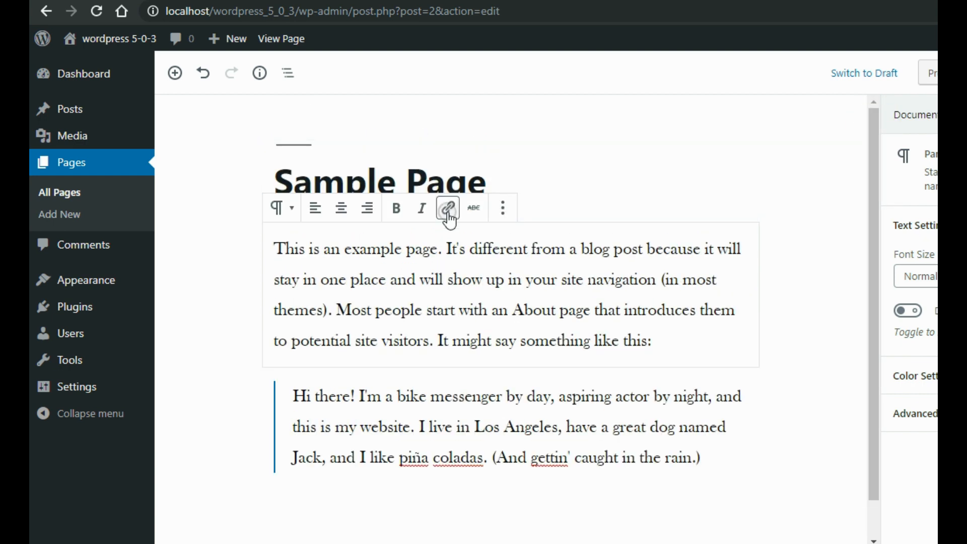
Leave the editor for Appearance > Themes, showing 3 themes with Twenty Nineteen active.
left_click(92, 282)
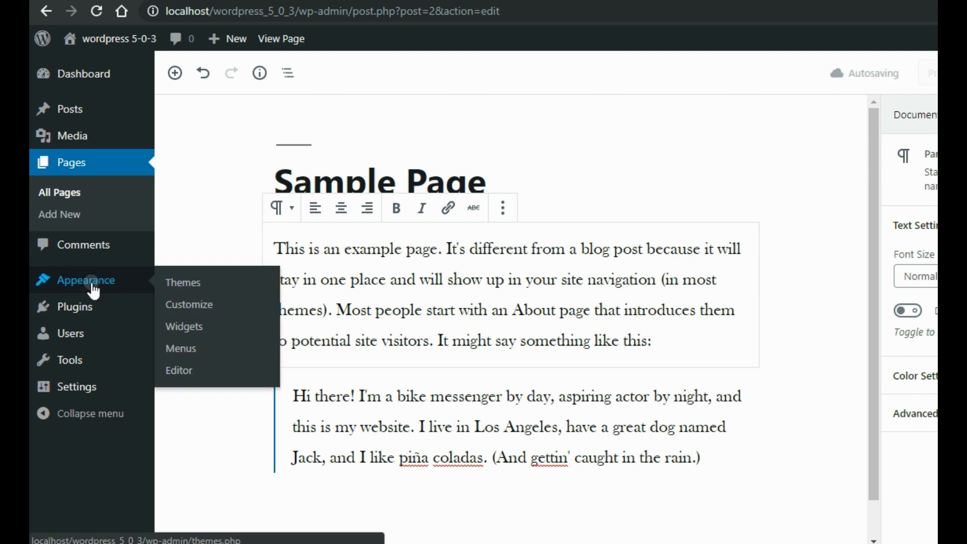
left_click(184, 282)
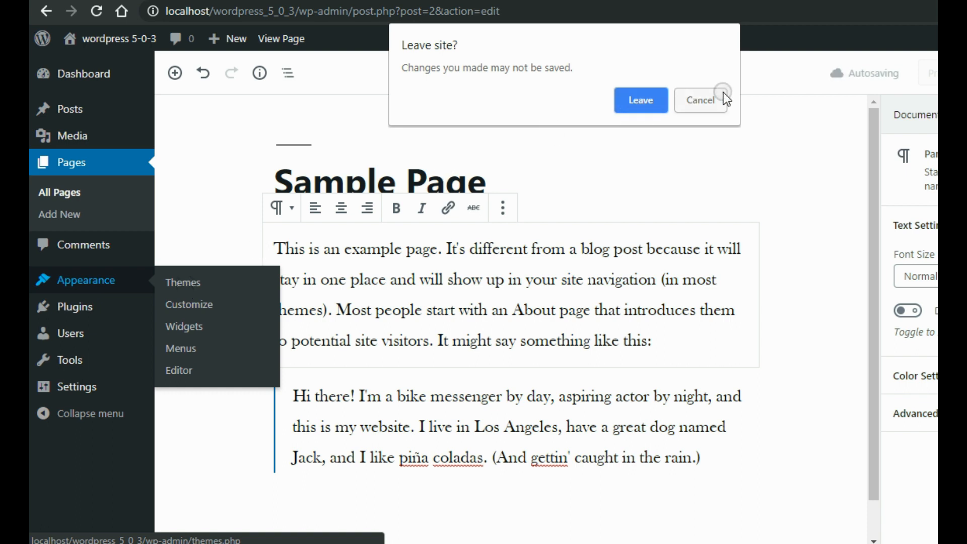
left_click(704, 108)
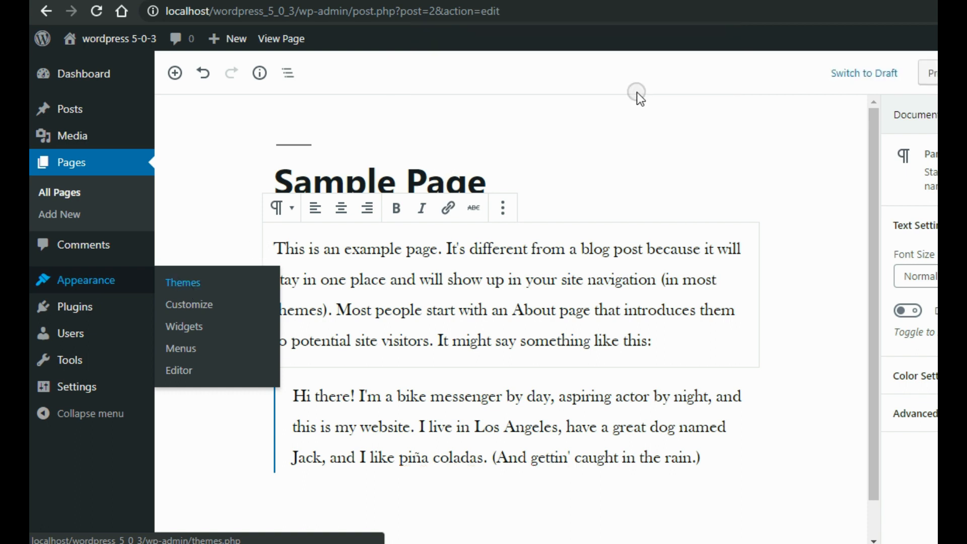
left_click(190, 292)
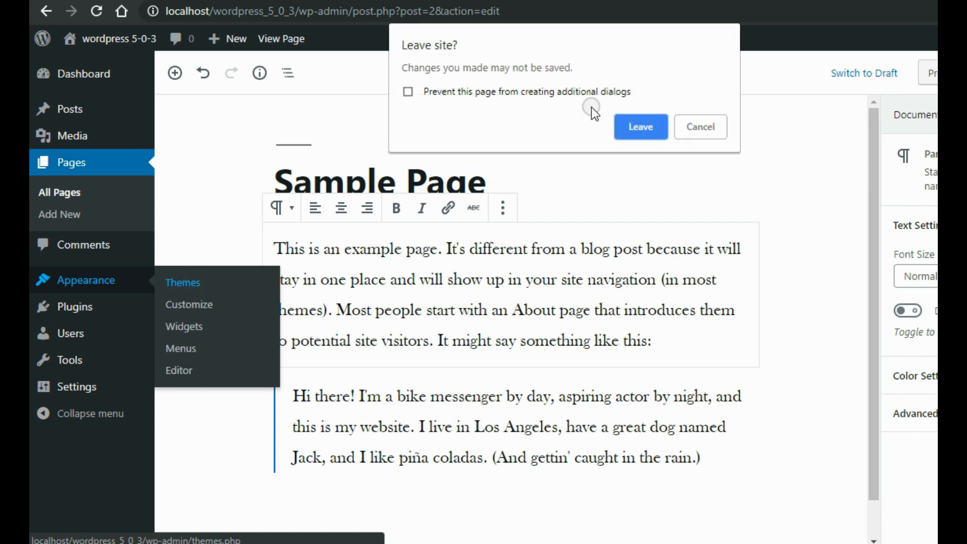
left_click(639, 125)
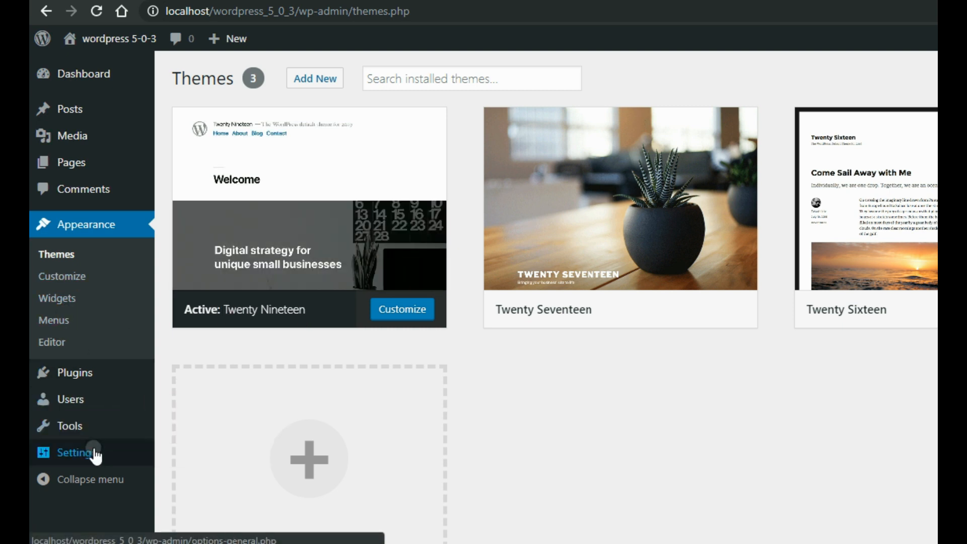
Open Settings > Permalinks, where Day and name is the selected structure.
mouse_move(95, 455)
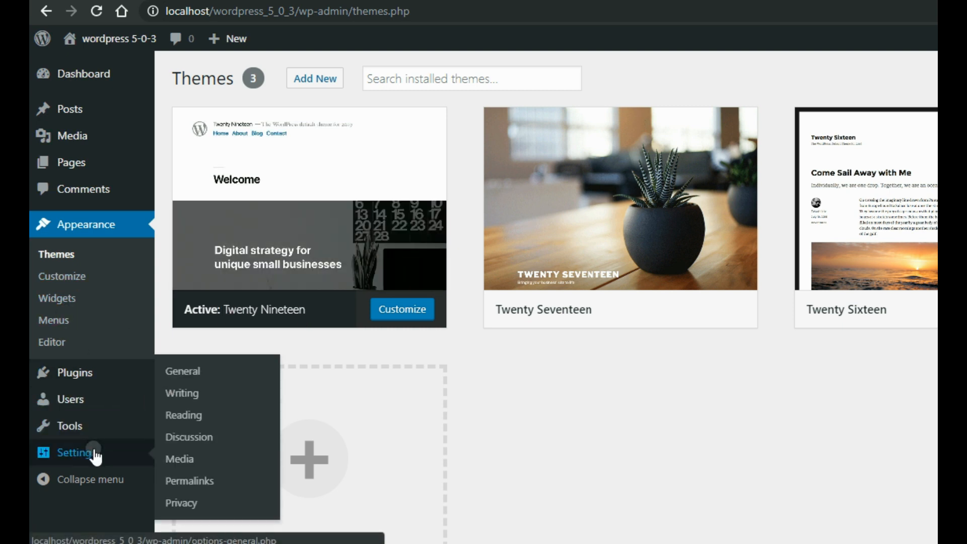
left_click(191, 481)
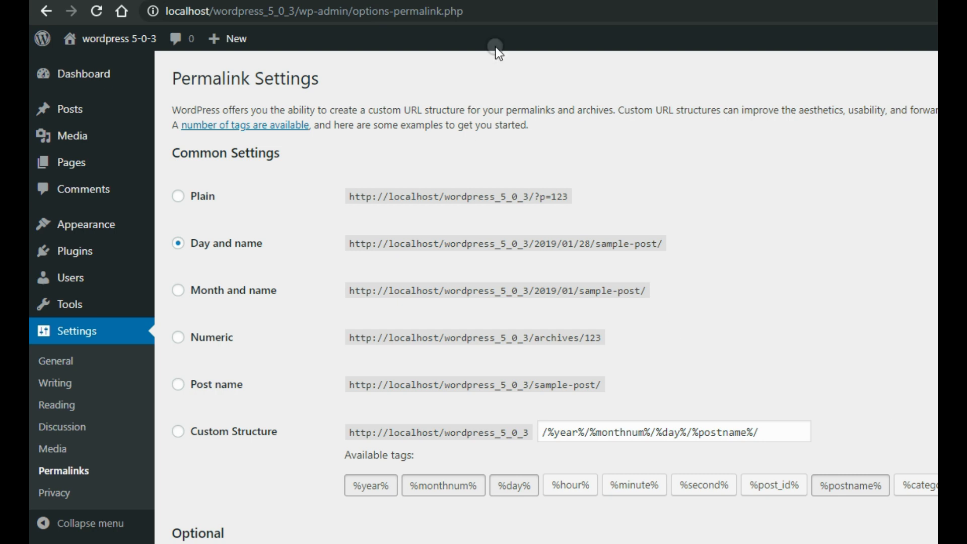
Load the public front page at localhost/wordpress_5_0_3/ showing the Hello world! post.
left_click(499, 15)
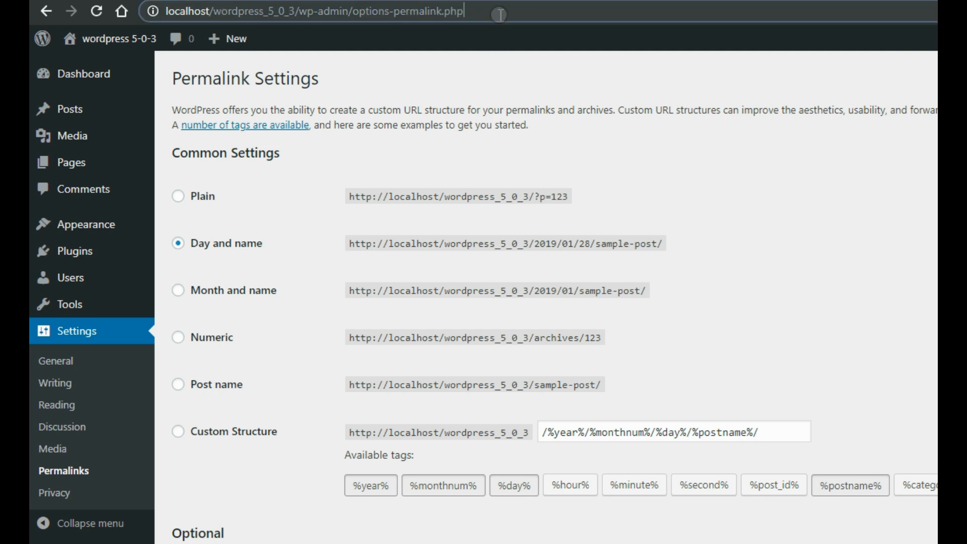
key("BackSpace")
key("BackSpace")
key("BackSpace")
key("BackSpace")
key("BackSpace")
key("BackSpace")
key("BackSpace")
key("BackSpace")
key("BackSpace")
key("BackSpace")
key("BackSpace")
key("BackSpace")
key("BackSpace")
key("BackSpace")
key("BackSpace")
key("BackSpace")
key("BackSpace")
key("BackSpace")
key("BackSpace")
key("BackSpace")
key("BackSpace")
key("BackSpace")
key("BackSpace")
key("BackSpace")
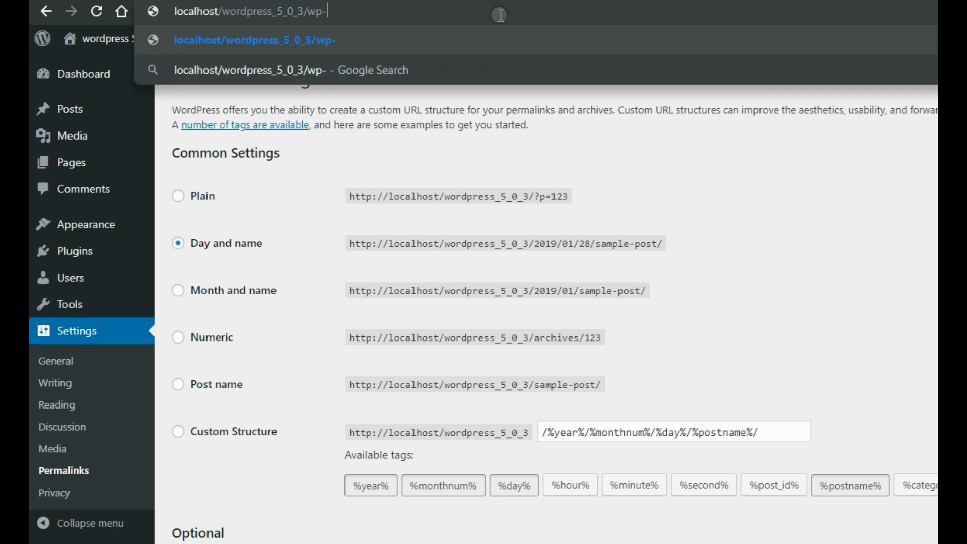
key("Return")
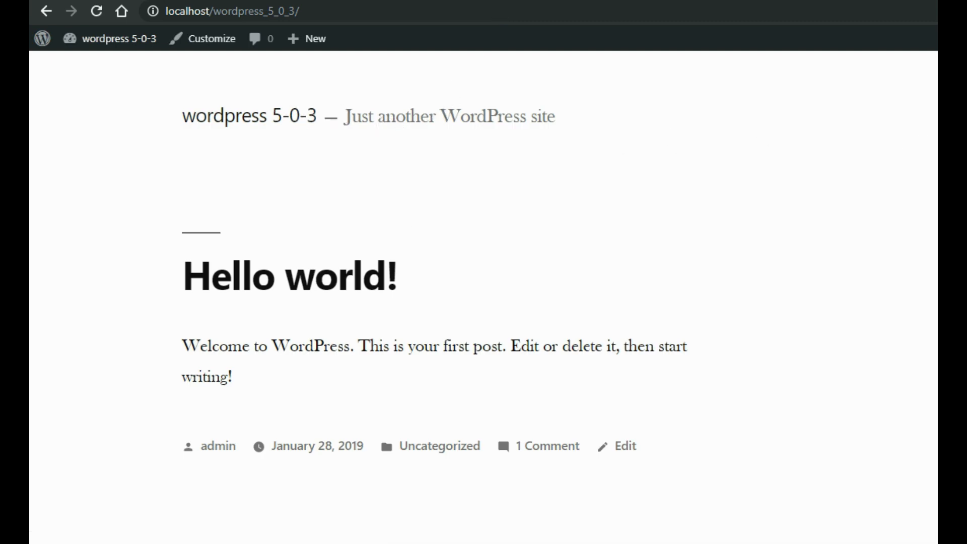
scroll(480, 299, "down", 5)
scroll(480, 299, "up", 4)
scroll(480, 299, "down", 8)
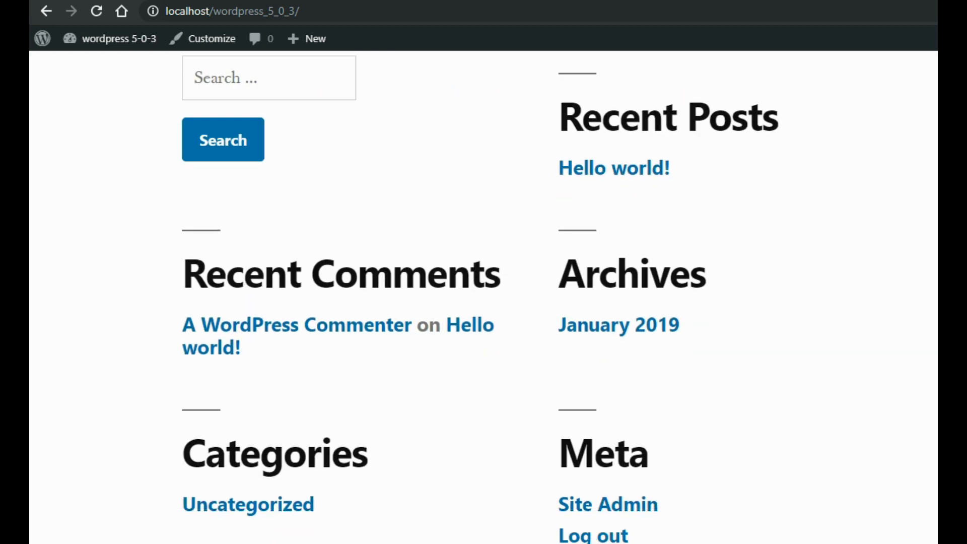
scroll(483, 297, "up", 5)
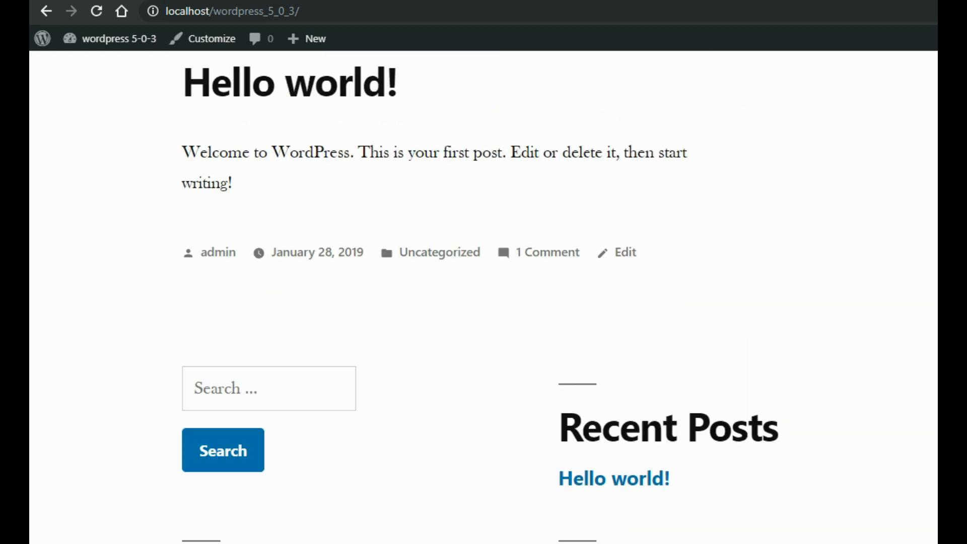
scroll(705, 149, "up", 3)
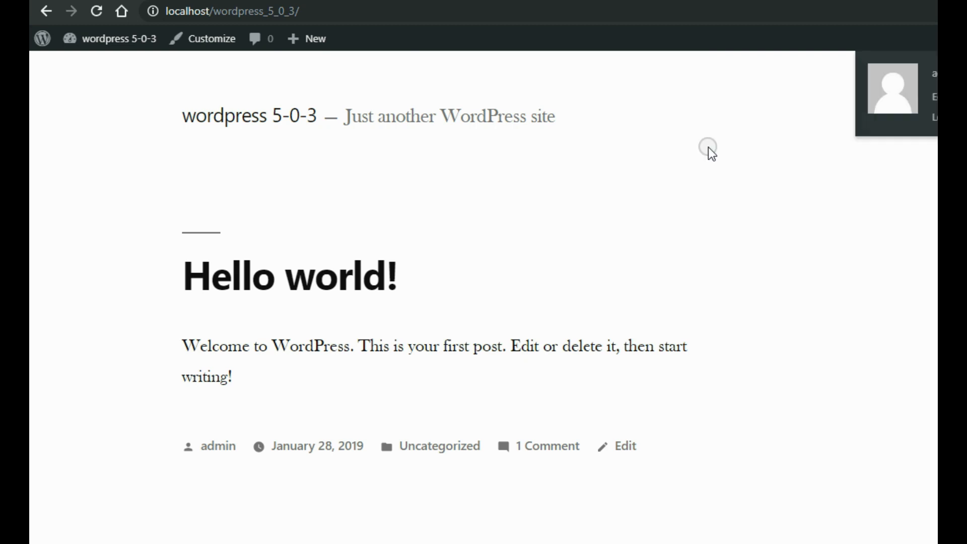